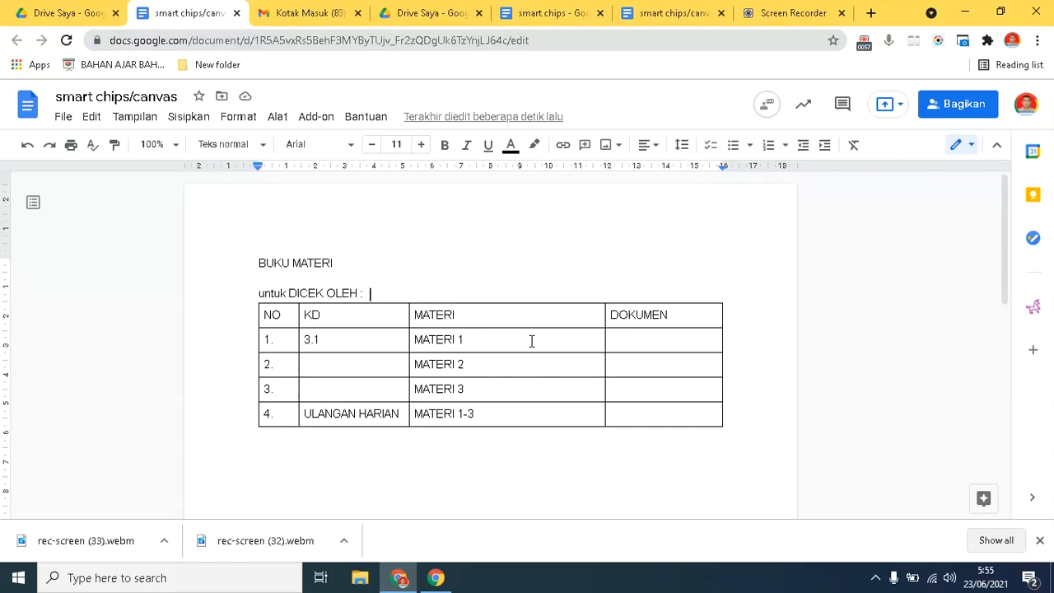
click(638, 342)
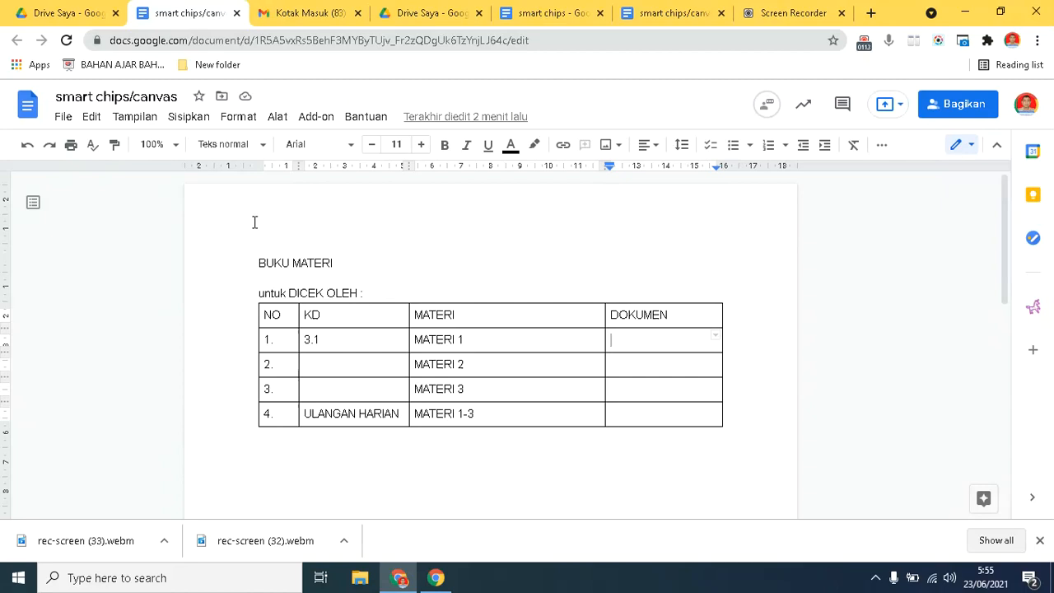
click(619, 365)
click(619, 390)
click(621, 418)
click(329, 343)
click(484, 340)
click(628, 335)
click(615, 363)
click(618, 391)
click(630, 340)
click(621, 388)
click(619, 415)
click(624, 338)
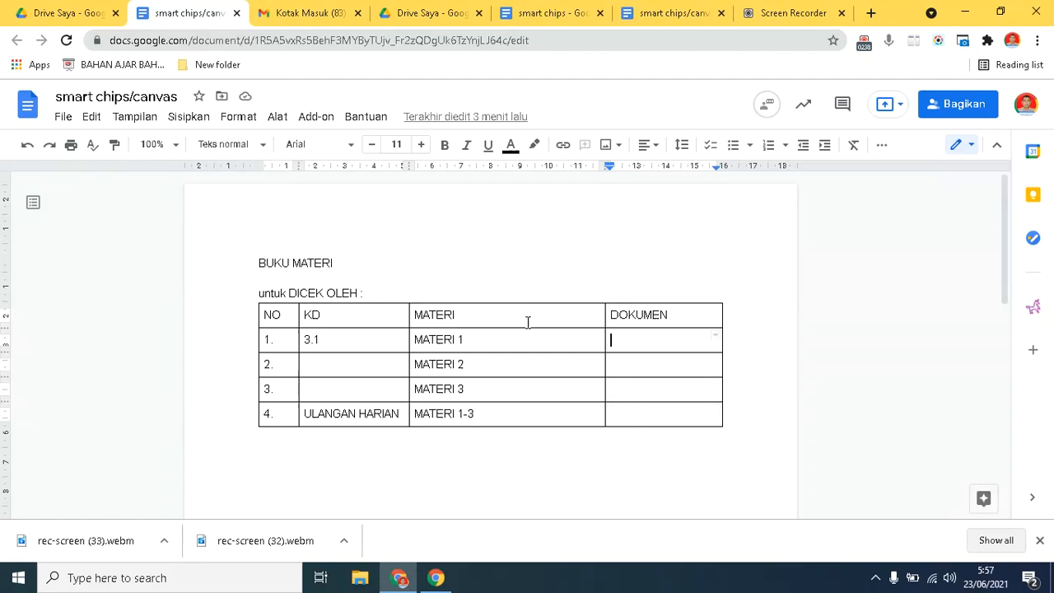
Insert a people chip for the first suggested contact after "untuk DICEK OLEH :", view its contact card, and delete the chip.
click(382, 292)
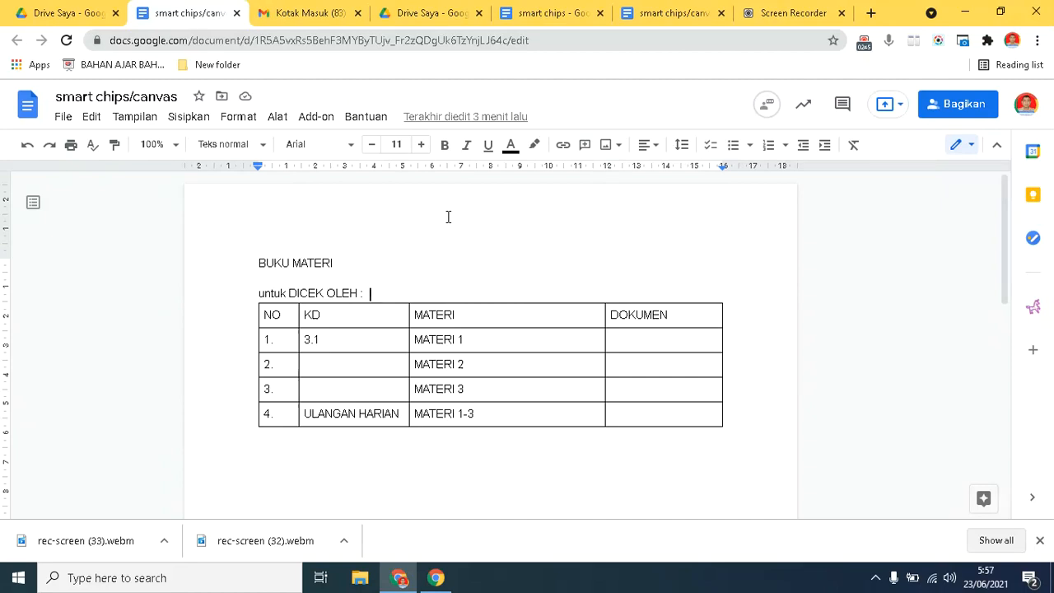
text(@)
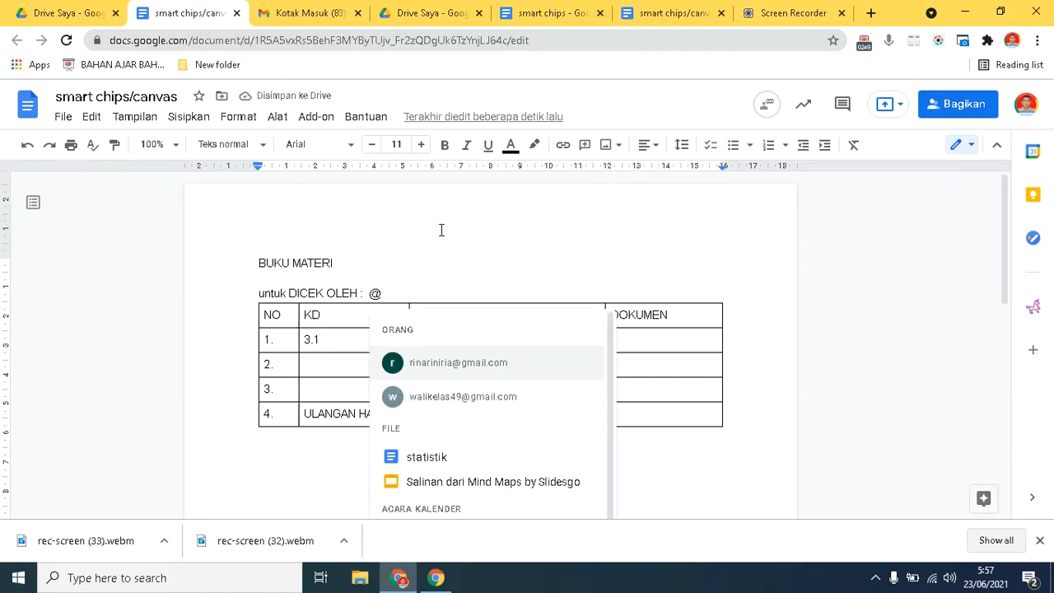
click(434, 368)
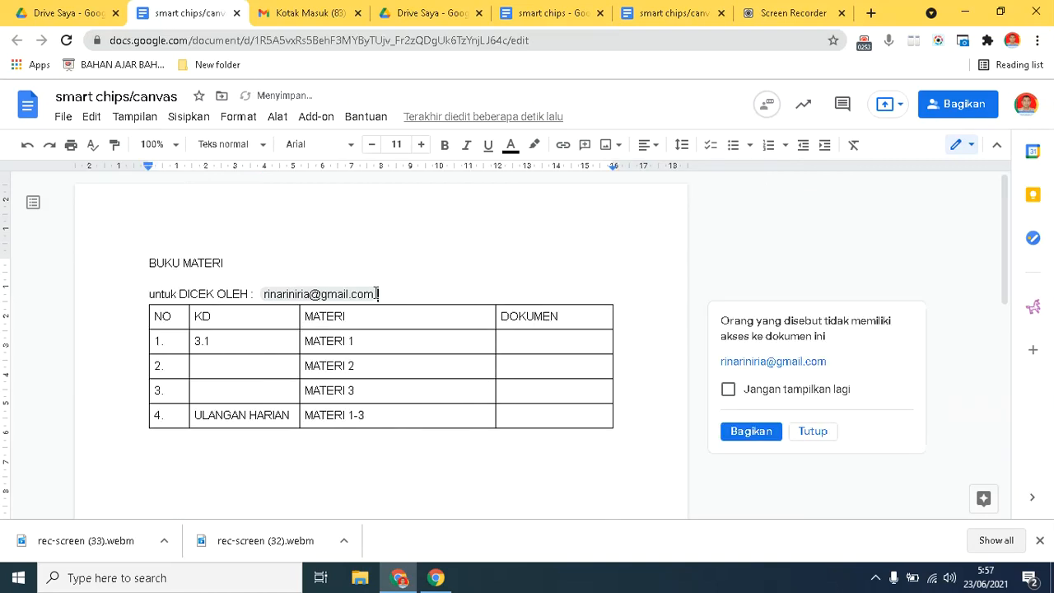
mouse_move(280, 298)
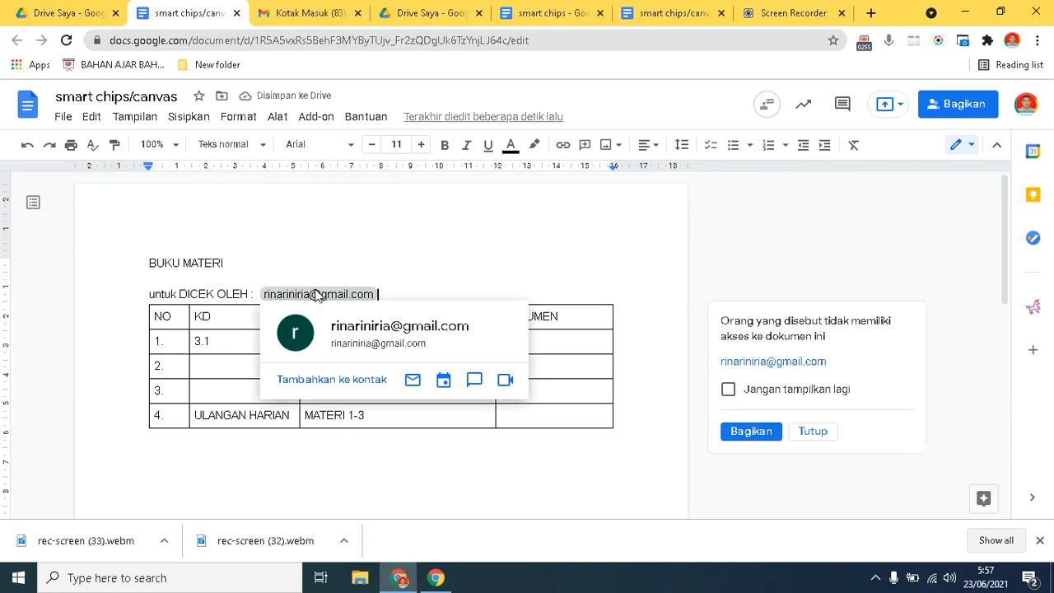
click(360, 298)
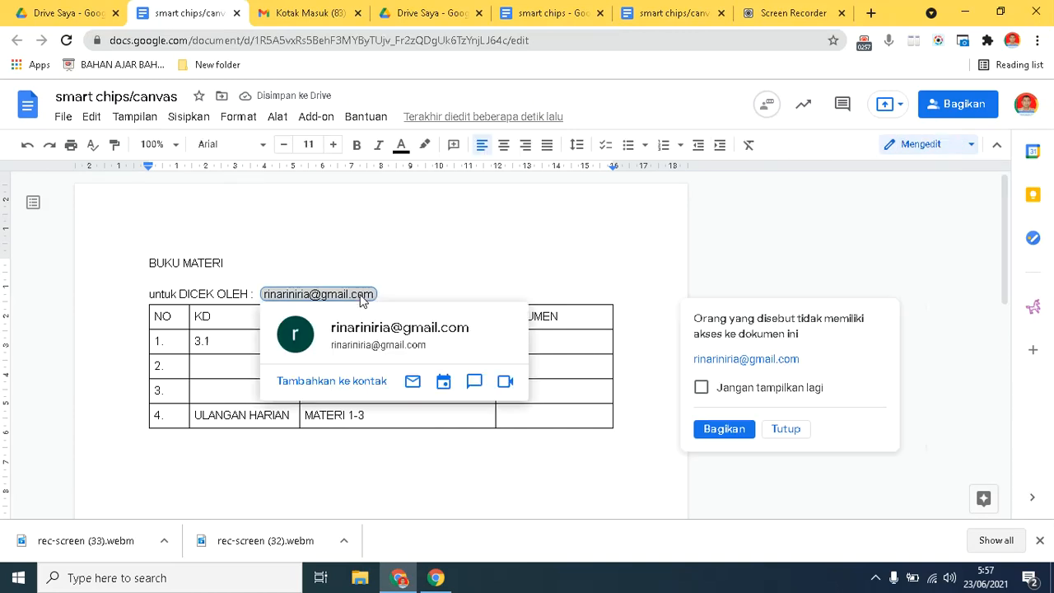
key(BackSpace)
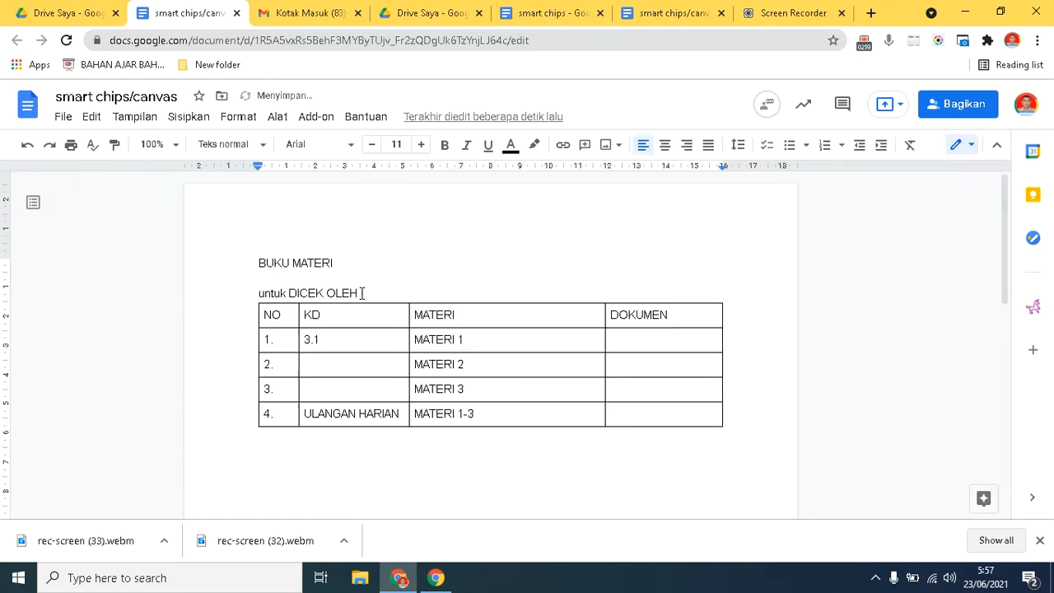
Insert a people chip for the second suggested contact after "untuk DICEK OLEH :" and dismiss the sharing prompt without granting access.
text(@)
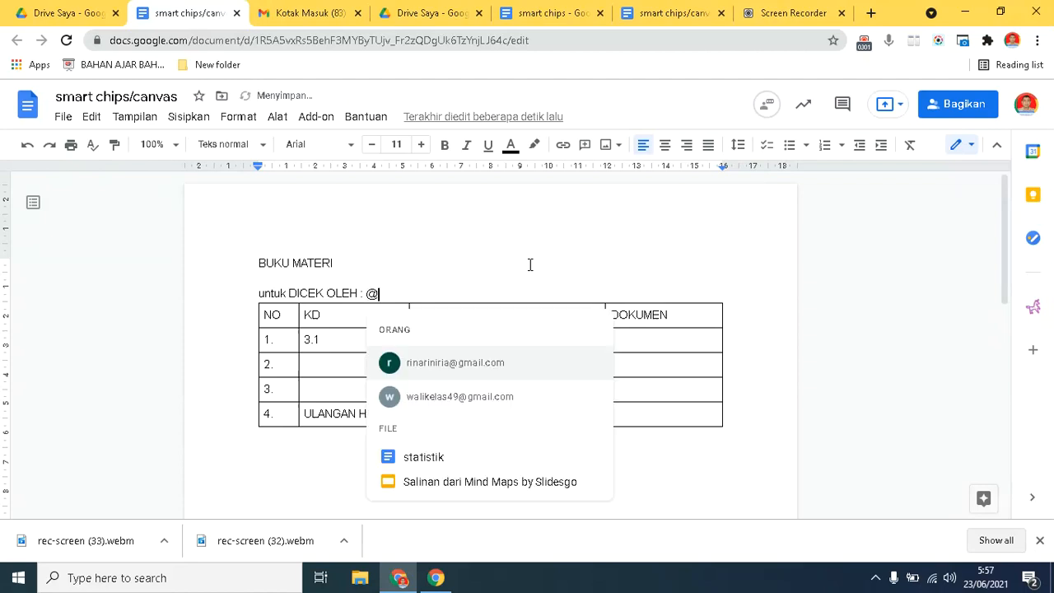
click(422, 395)
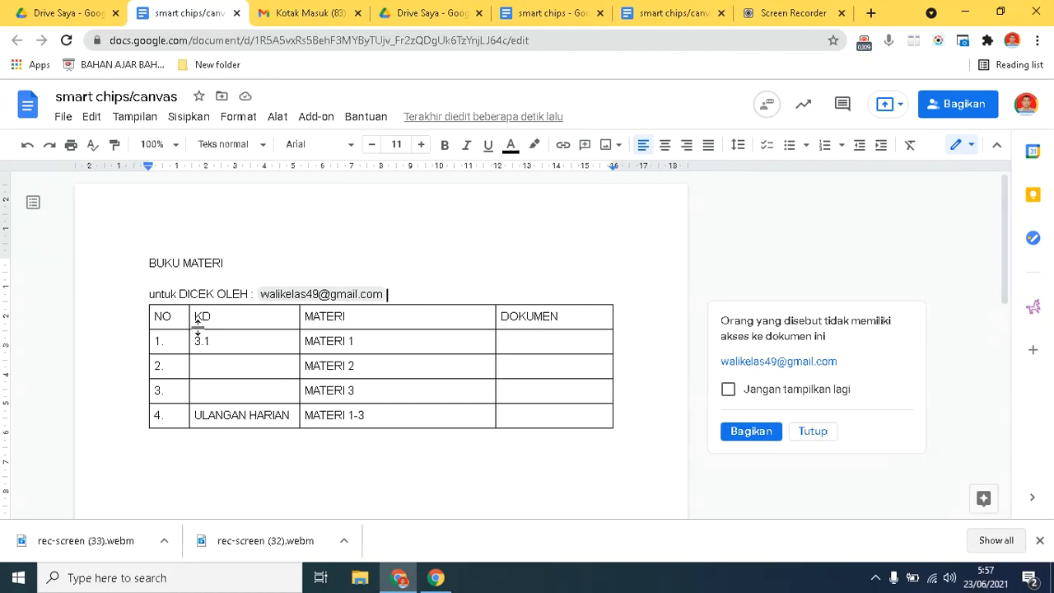
mouse_move(375, 300)
click(812, 432)
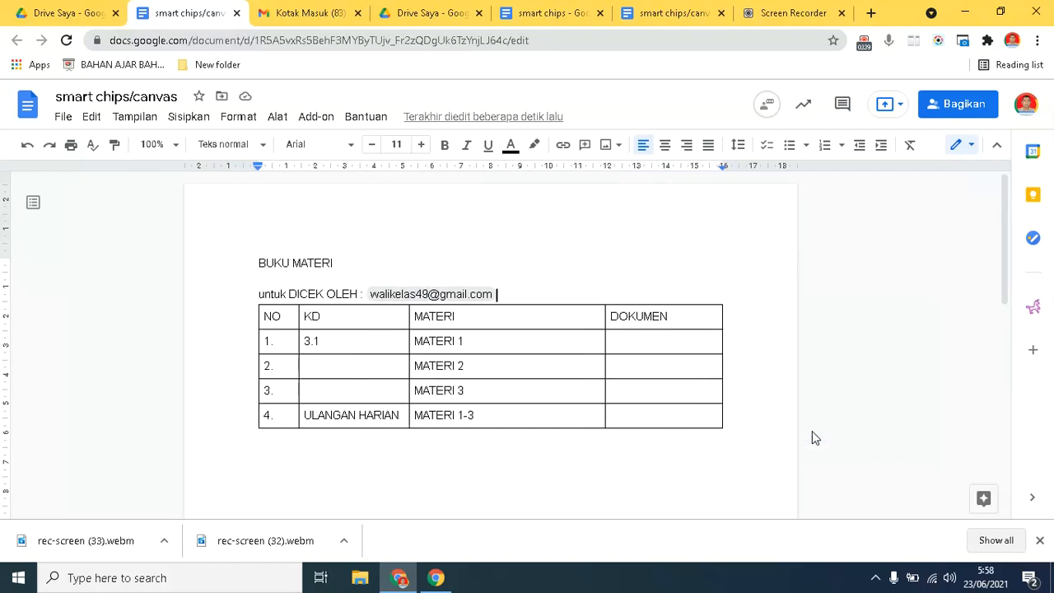
Examine who the document is shared with and the collaborator's available access roles, leaving the sharing settings as they are.
click(941, 105)
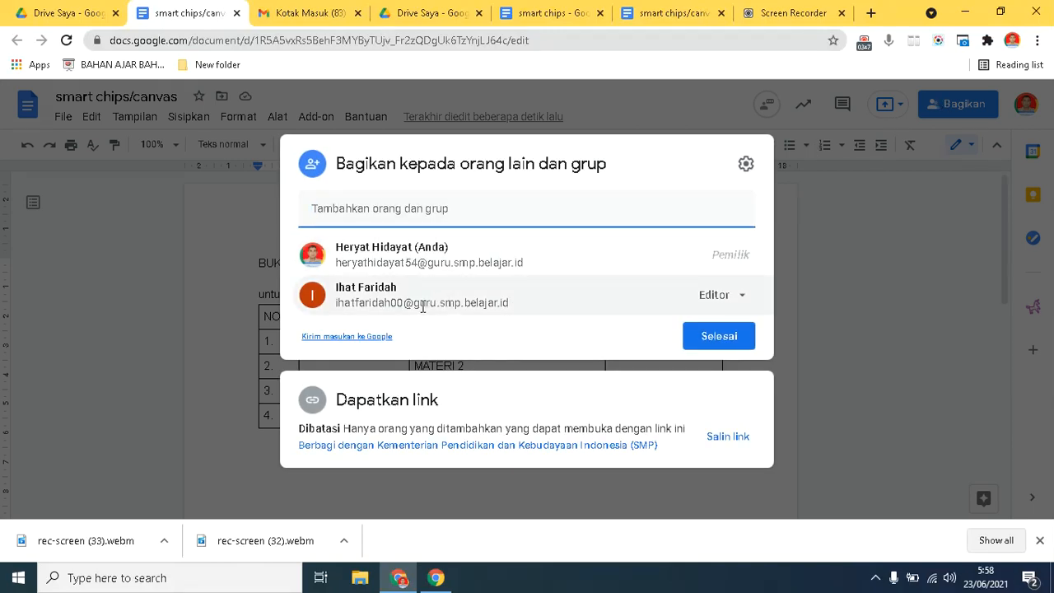
click(741, 296)
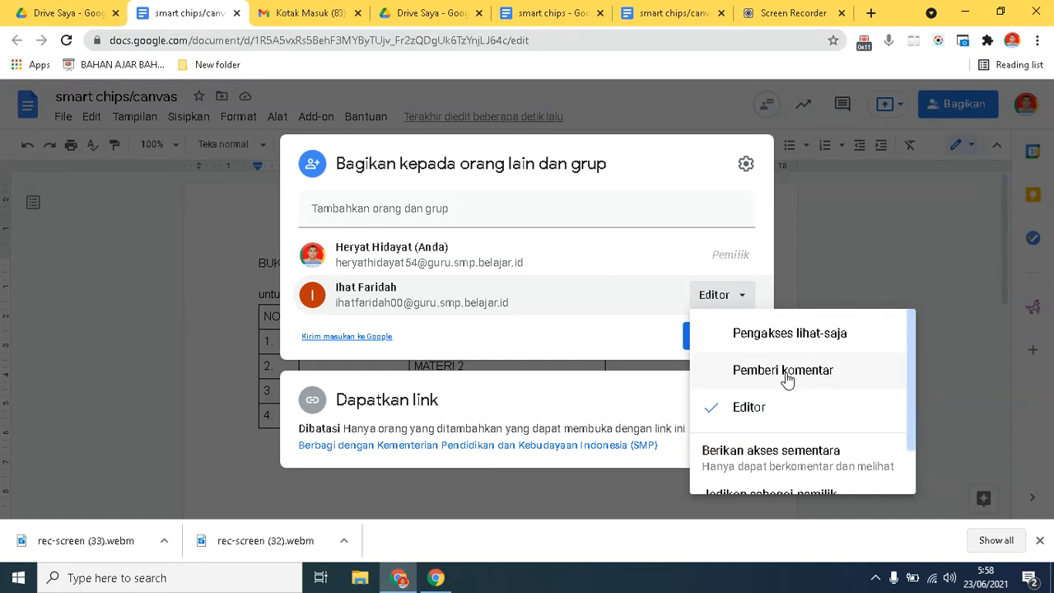
click(851, 262)
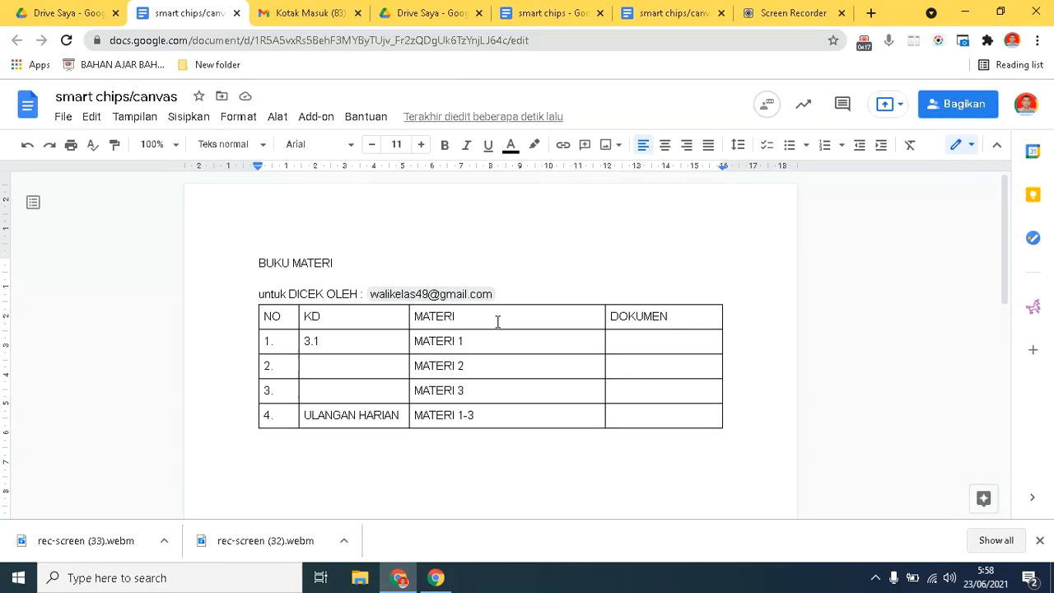
View the contact card of the people chip after "untuk DICEK OLEH :" and delete that chip.
mouse_move(458, 296)
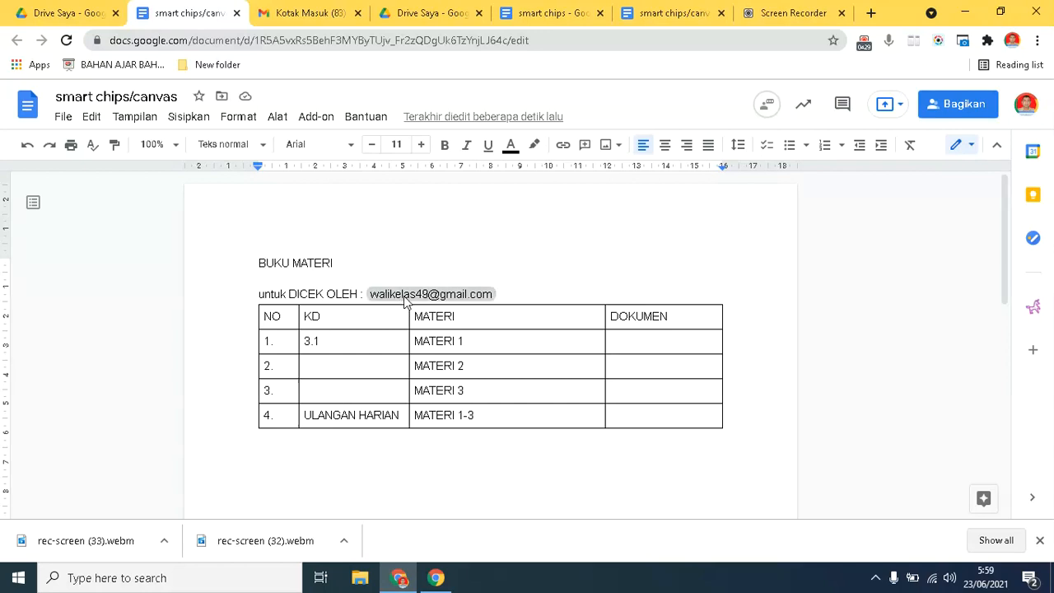
mouse_move(404, 301)
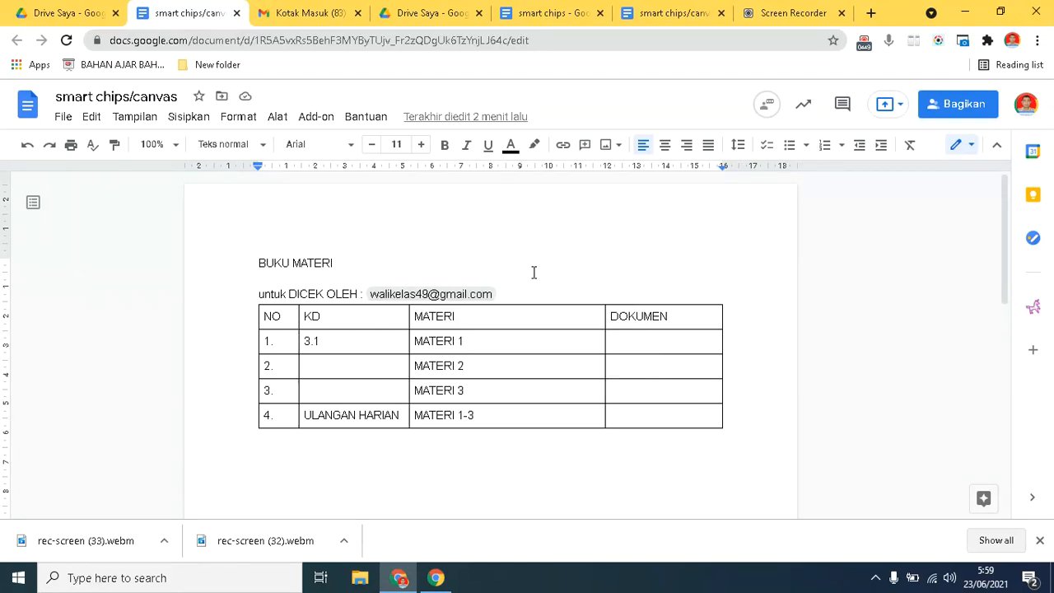
click(476, 296)
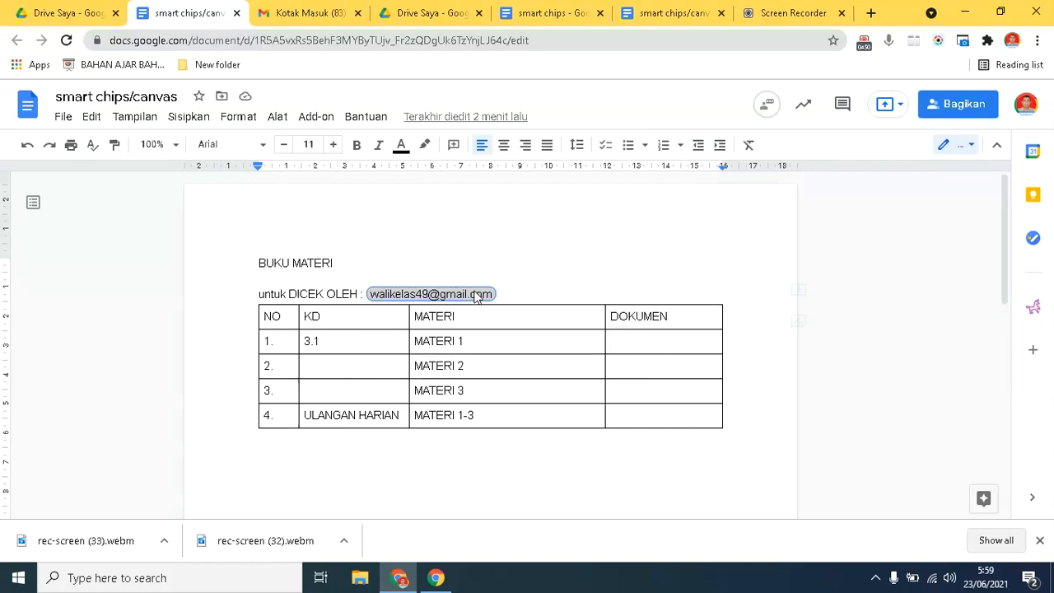
mouse_move(485, 297)
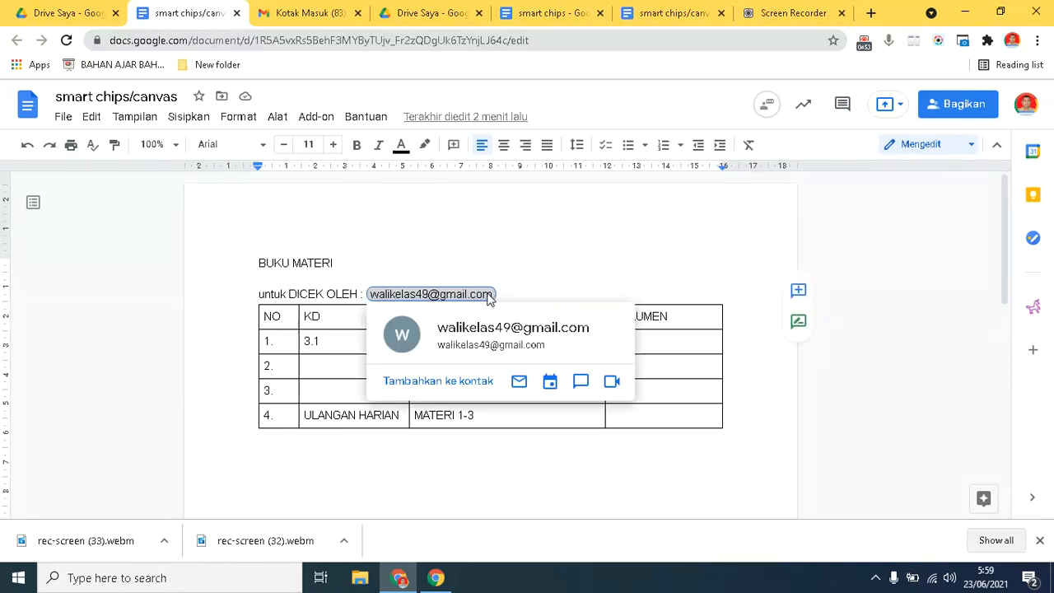
click(555, 272)
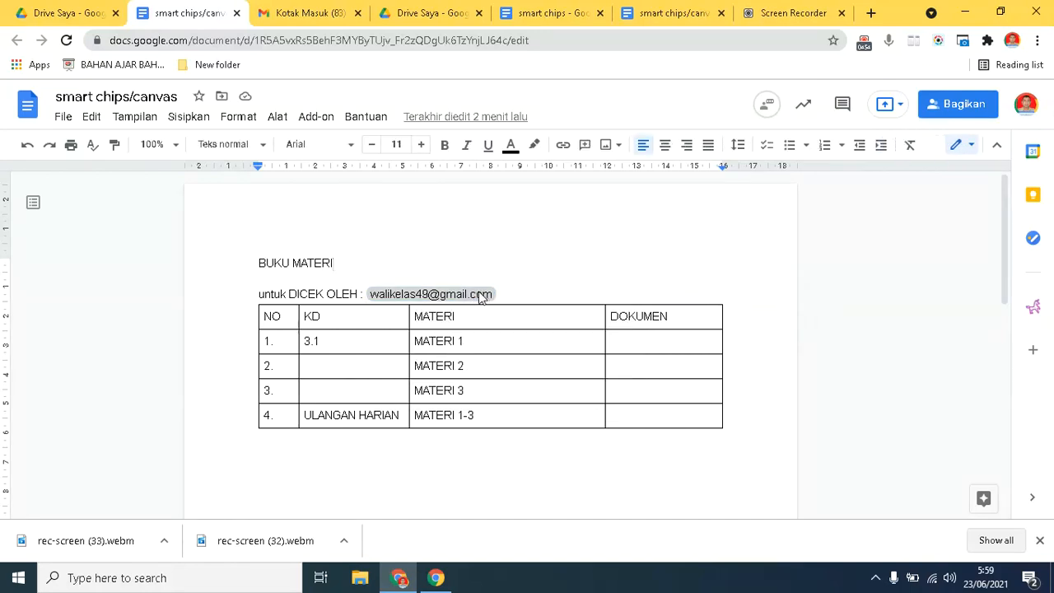
click(469, 297)
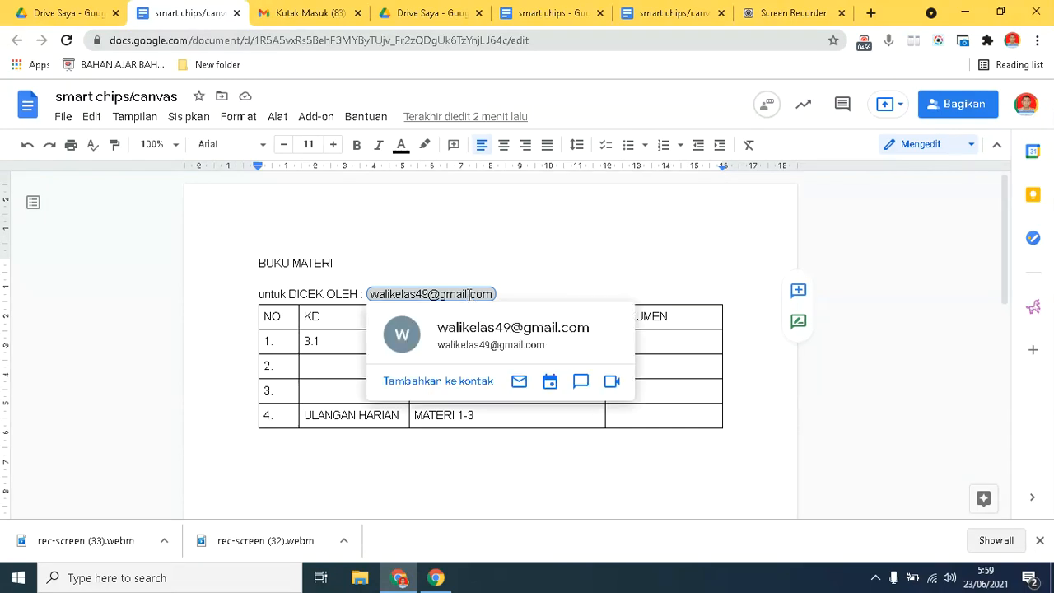
key(BackSpace)
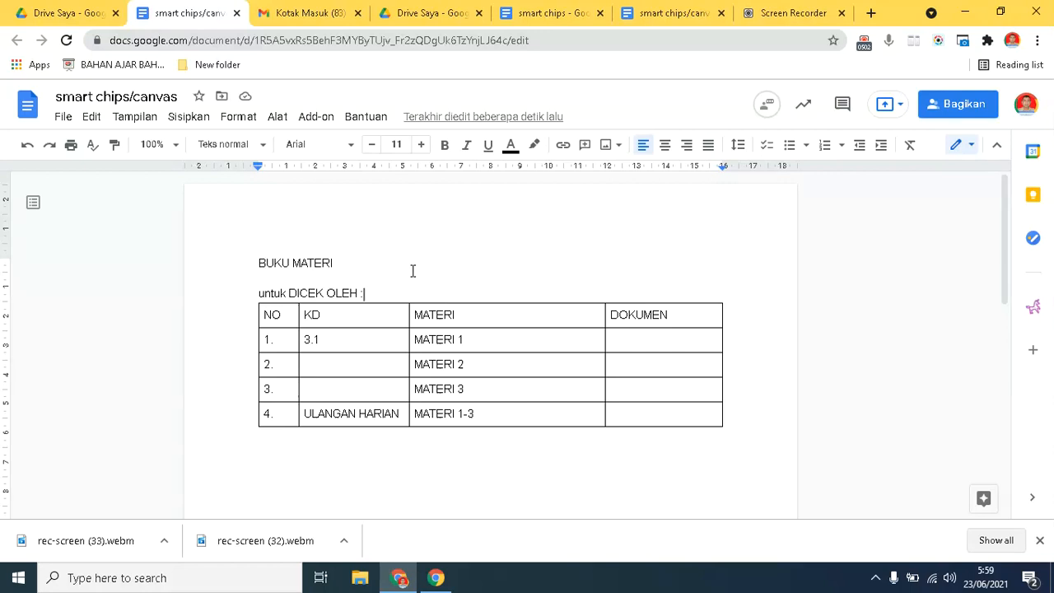
Insert a people chip after "untuk DICEK OLEH :" for the first contact suggested by the mention "@i".
text(@)
key(BackSpace)
text(@)
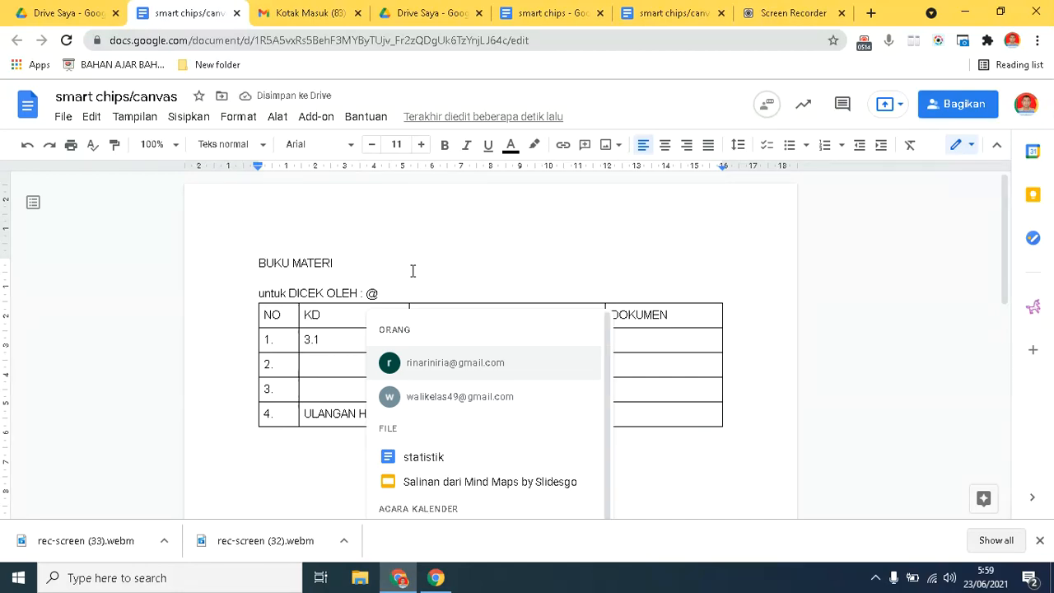
text(i)
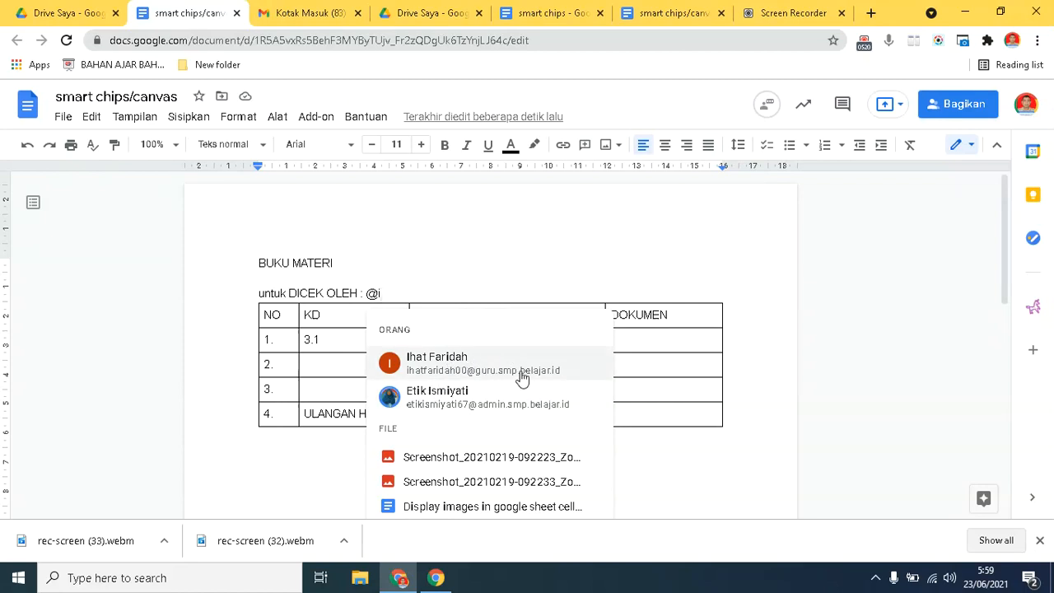
click(443, 357)
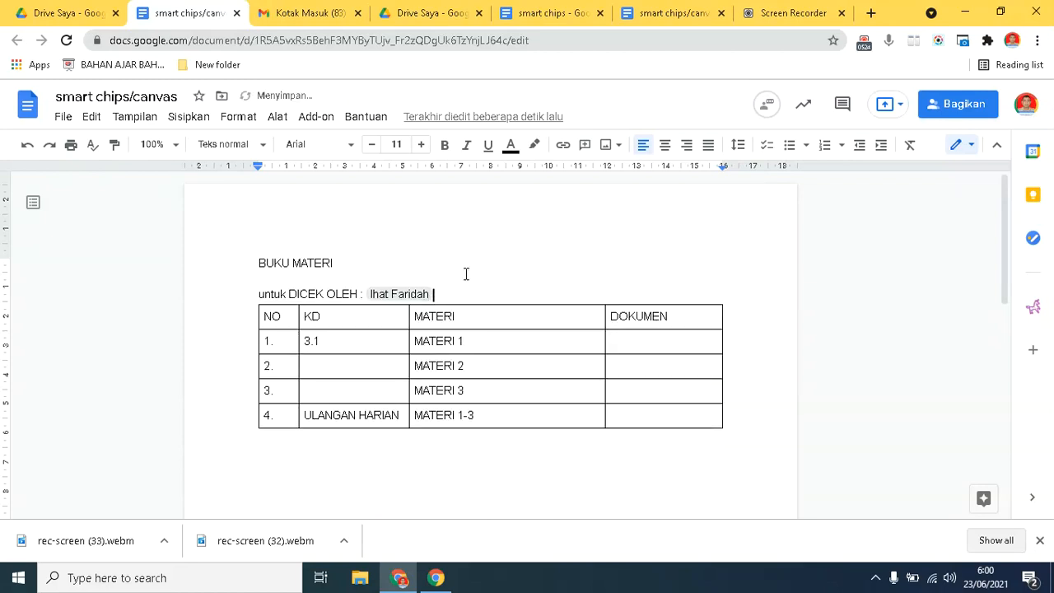
Add an empty line below "untuk DICEK OLEH :" and indent it to about 3.75 on the ruler, under the people chip.
key(Return)
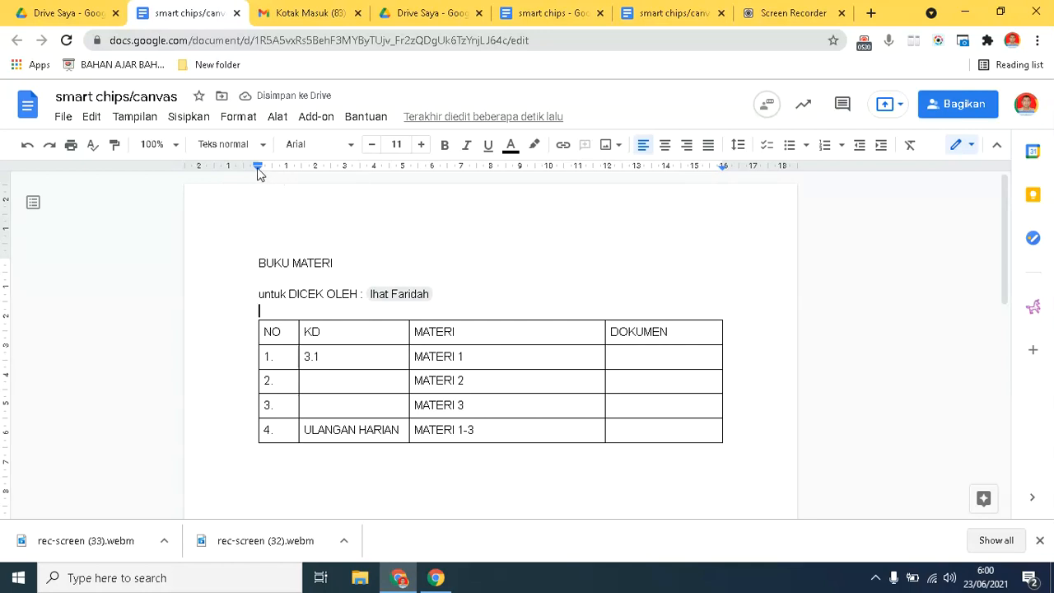
mouse_move(258, 168)
mouse_down()
mouse_move(360, 185)
mouse_move(366, 199)
mouse_up()
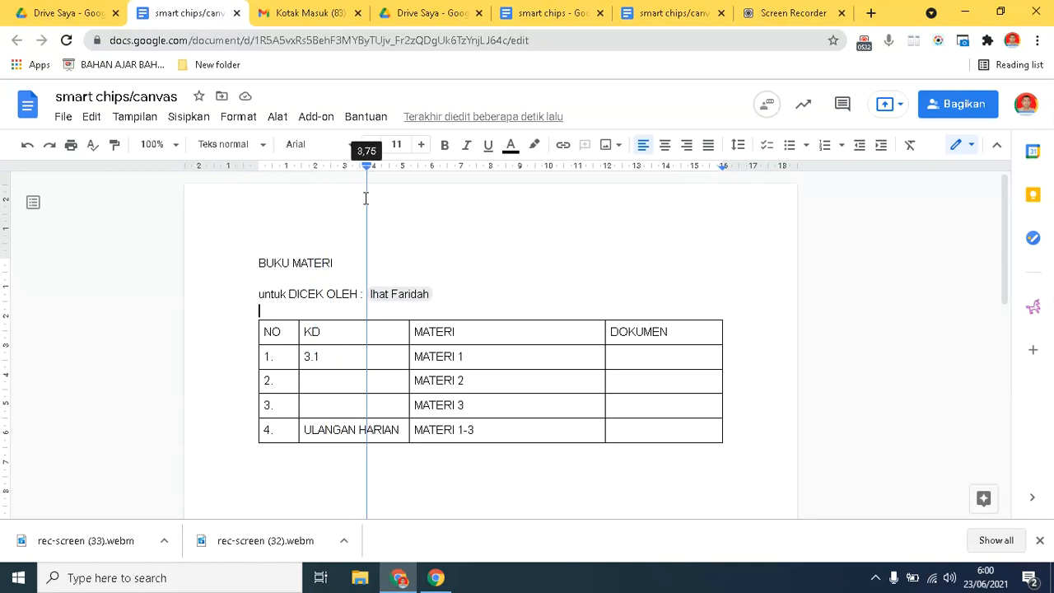
drag(374, 254, 375, 256)
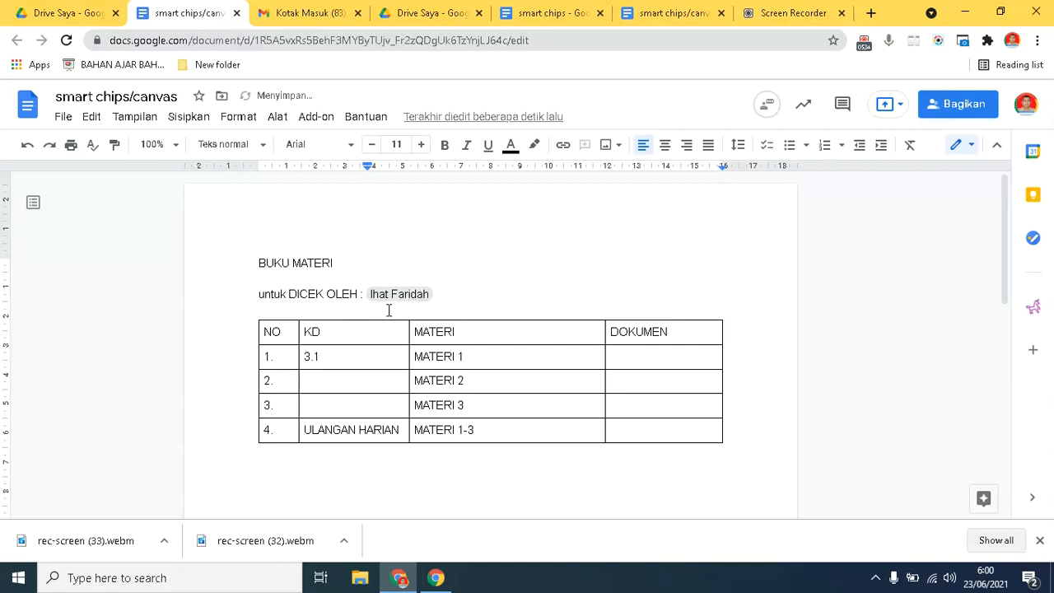
Insert a people chip on the indented line for the fourth contact suggested by "@a", and dismiss the sharing prompt without granting access.
text(@)
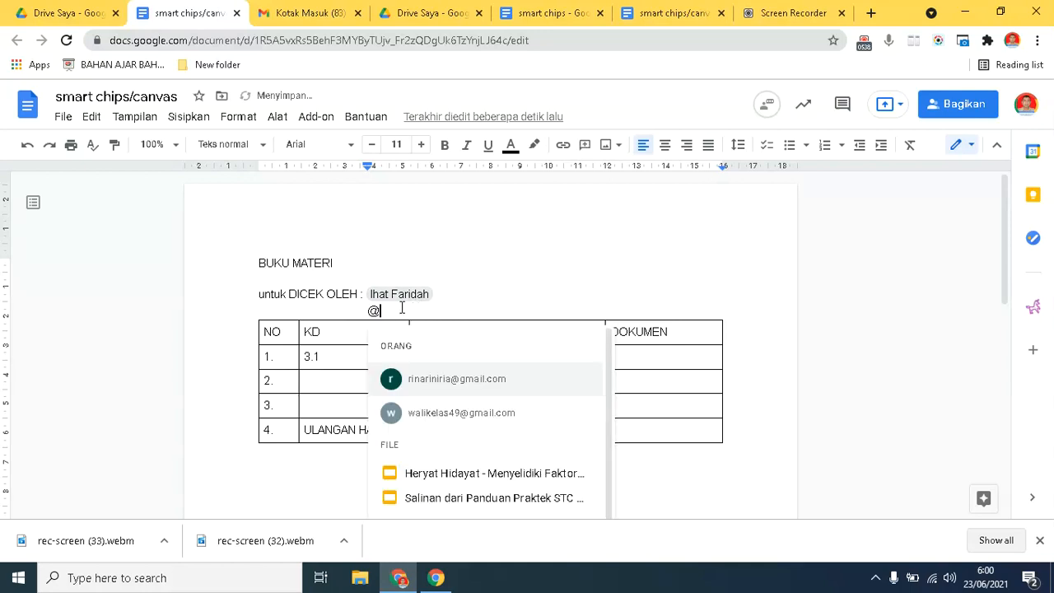
text(a)
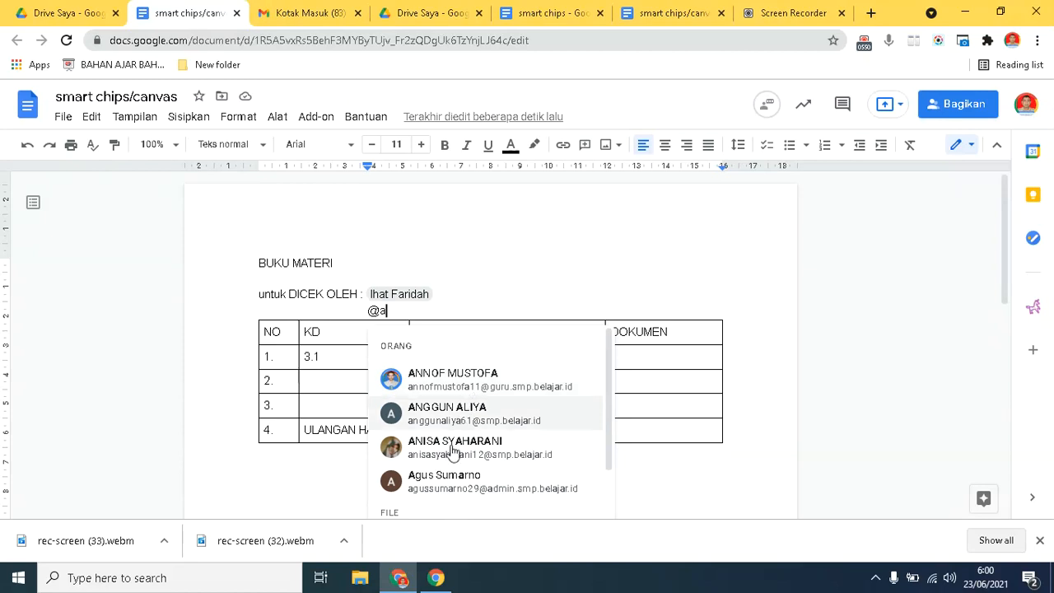
click(444, 481)
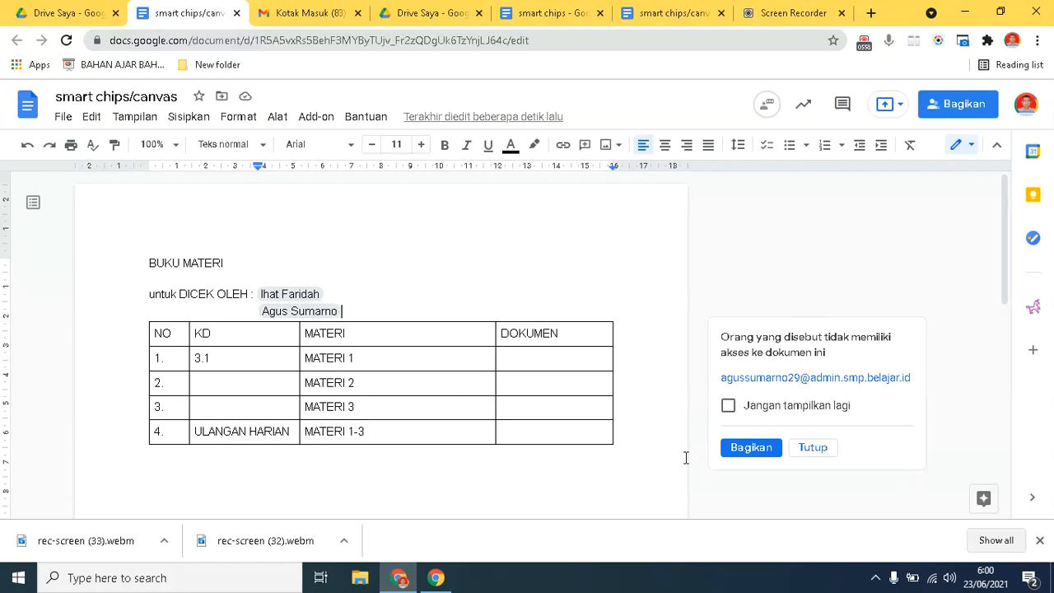
click(811, 446)
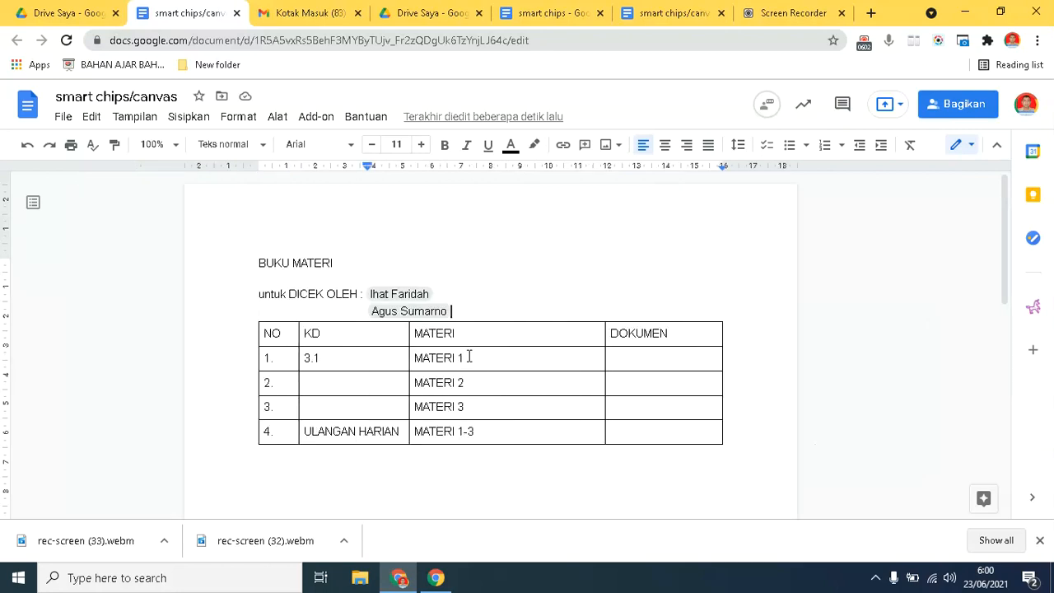
Insert a file chip for the PDF "[Template] LKS-B.INGGRIS" in the DOKUMEN cell of the MATERI 1 row.
double_click(636, 363)
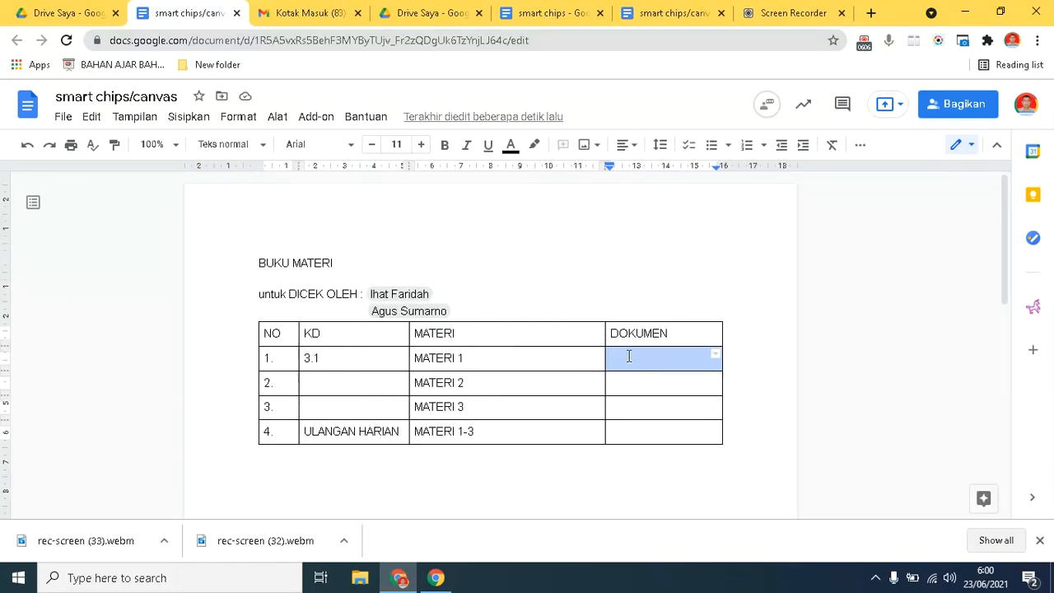
click(657, 359)
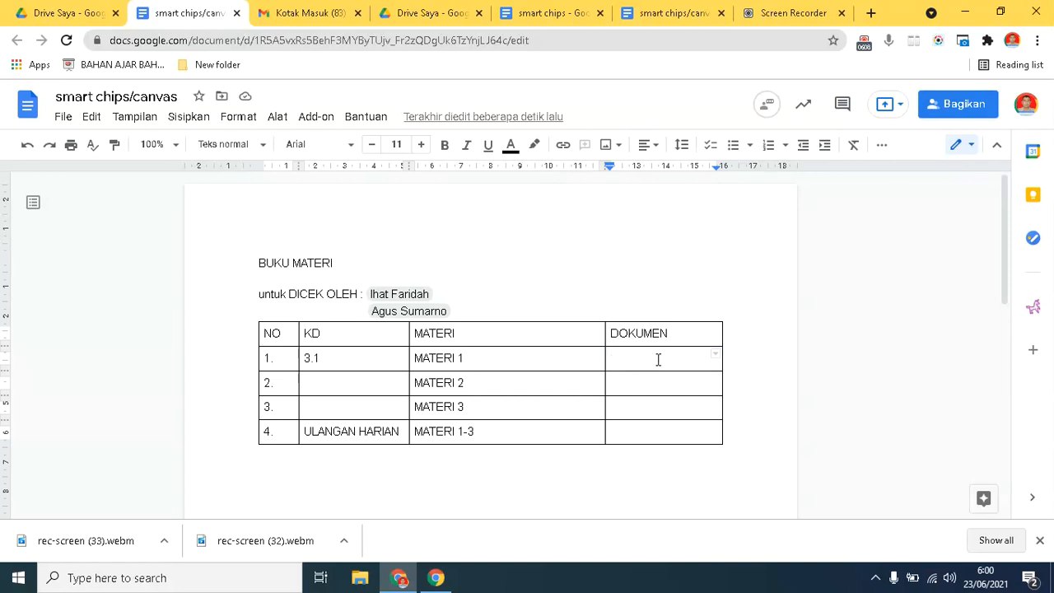
text(@)
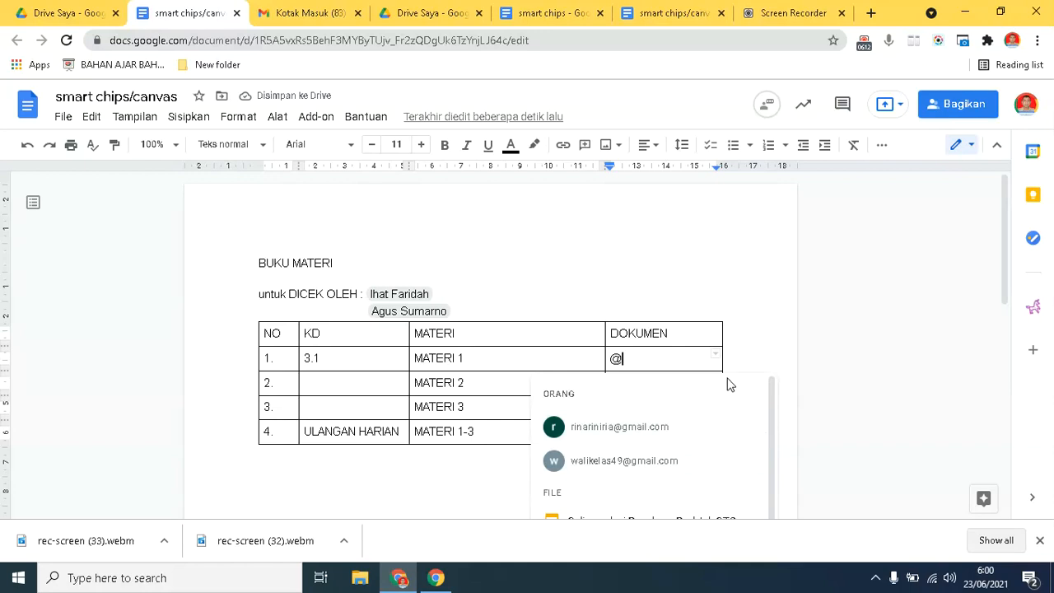
drag(770, 389, 772, 425)
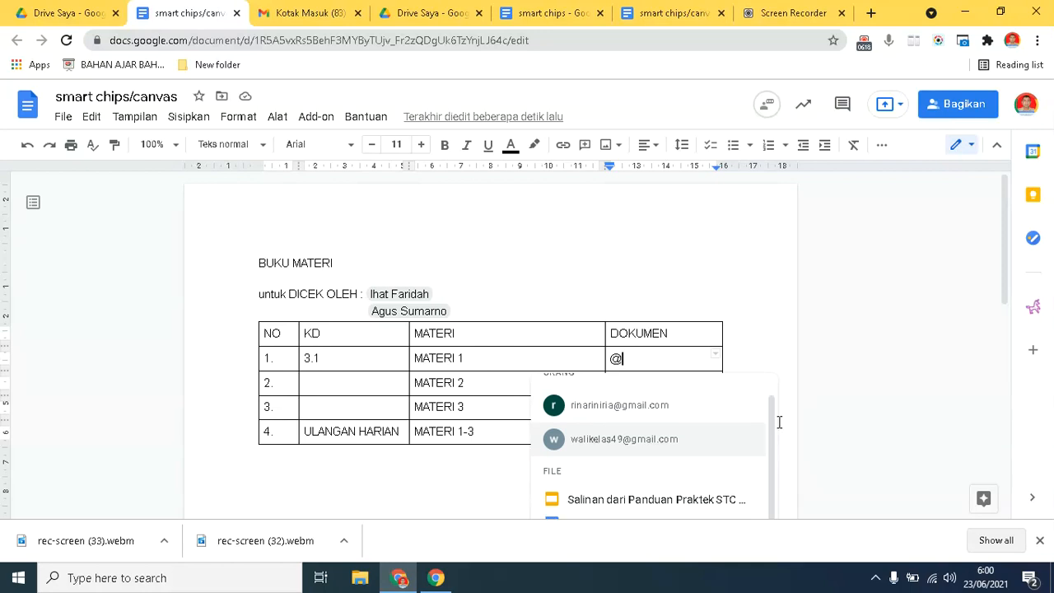
text(lk)
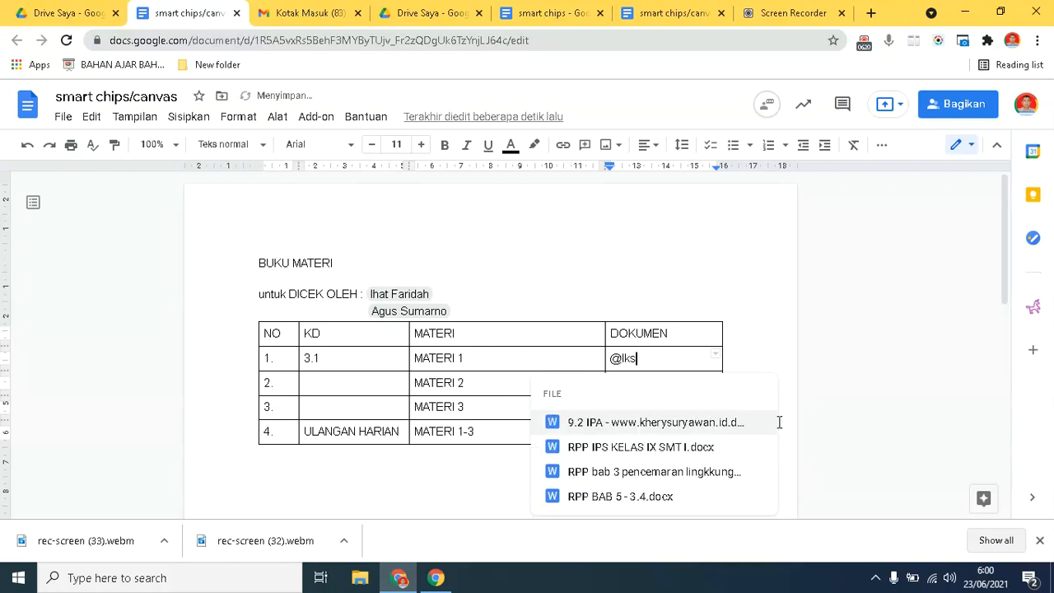
text(s)
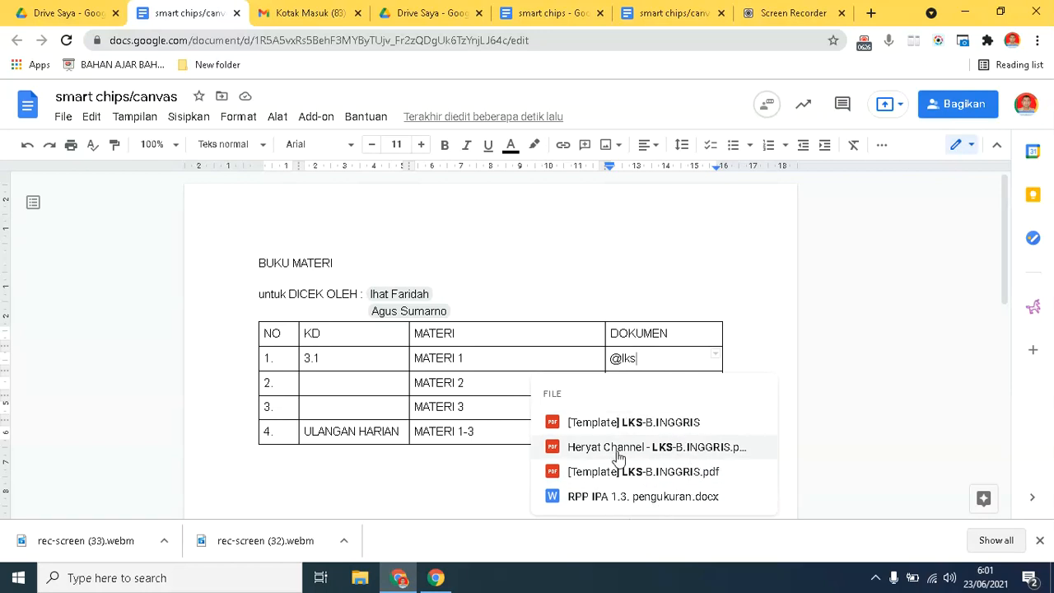
click(669, 430)
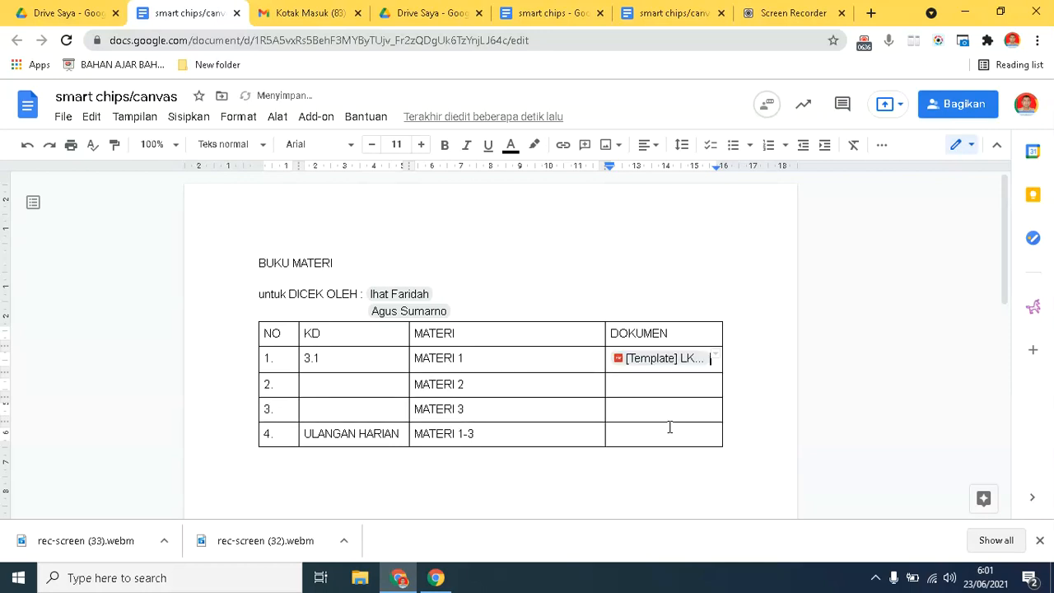
Insert a file chip for the document "statistik" on a new line below the LKS template chip in the MATERI 1 row.
double_click(622, 384)
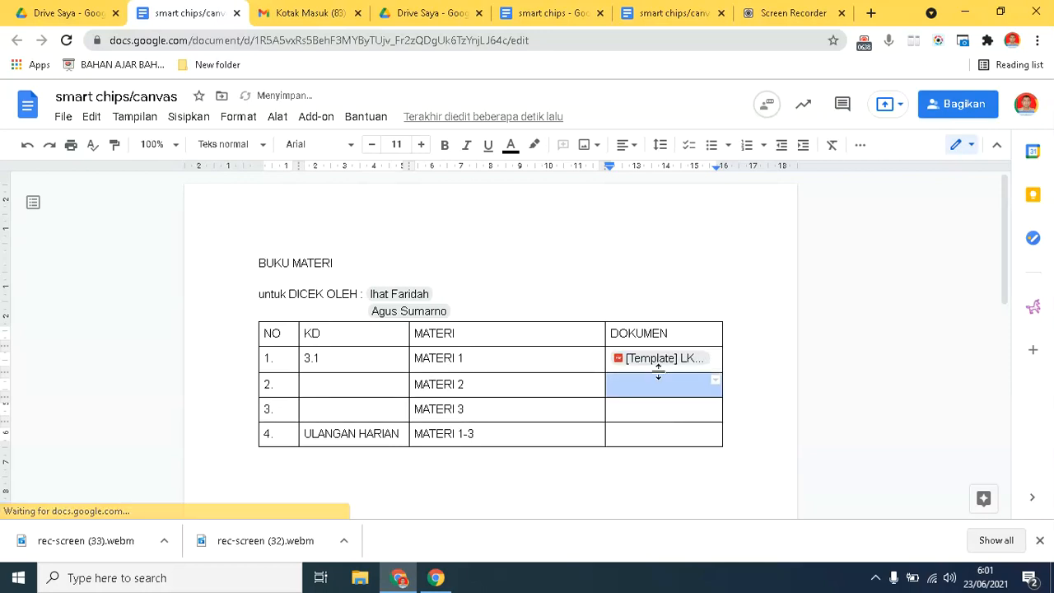
click(713, 359)
key(Return)
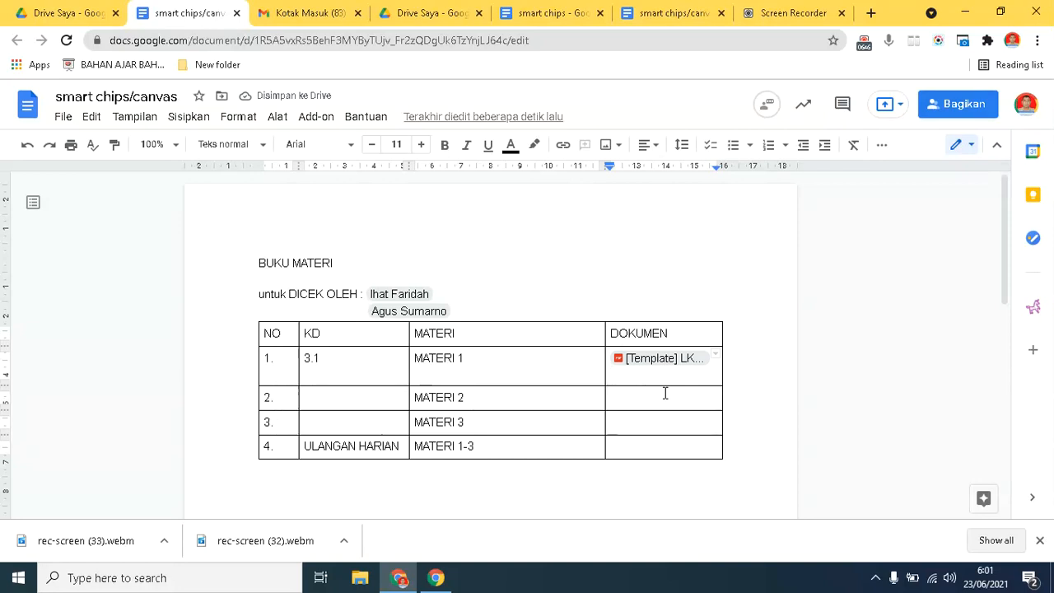
text(@)
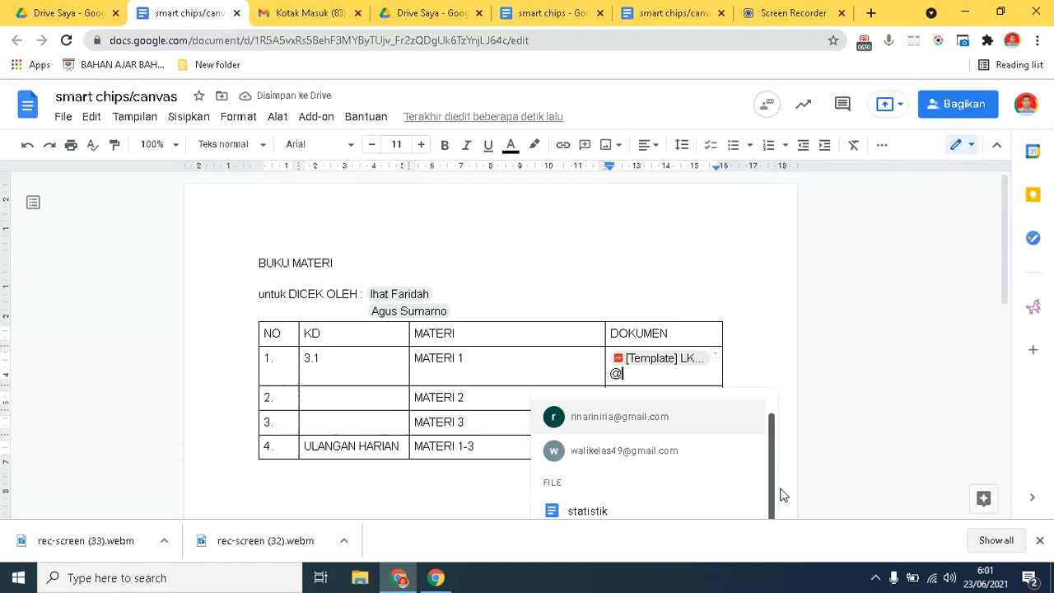
scroll(759, 504, up, 1)
text(s)
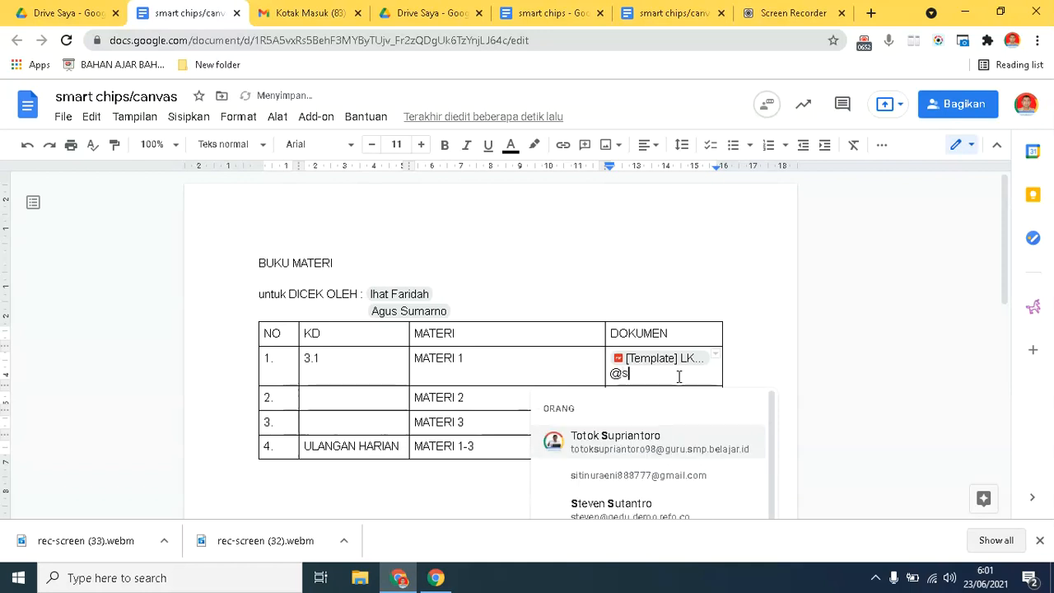
text(t)
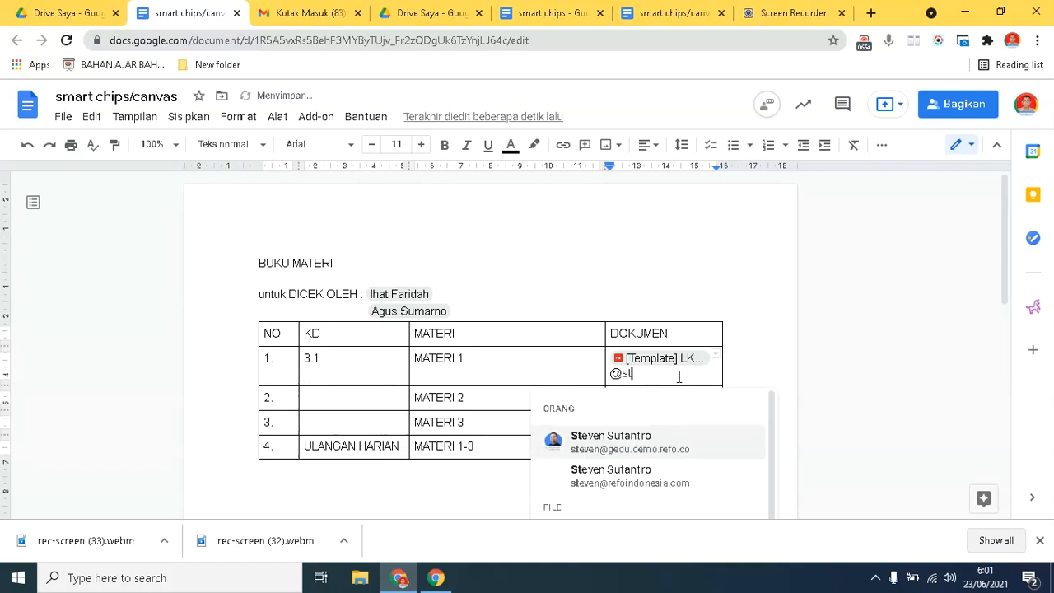
text(a)
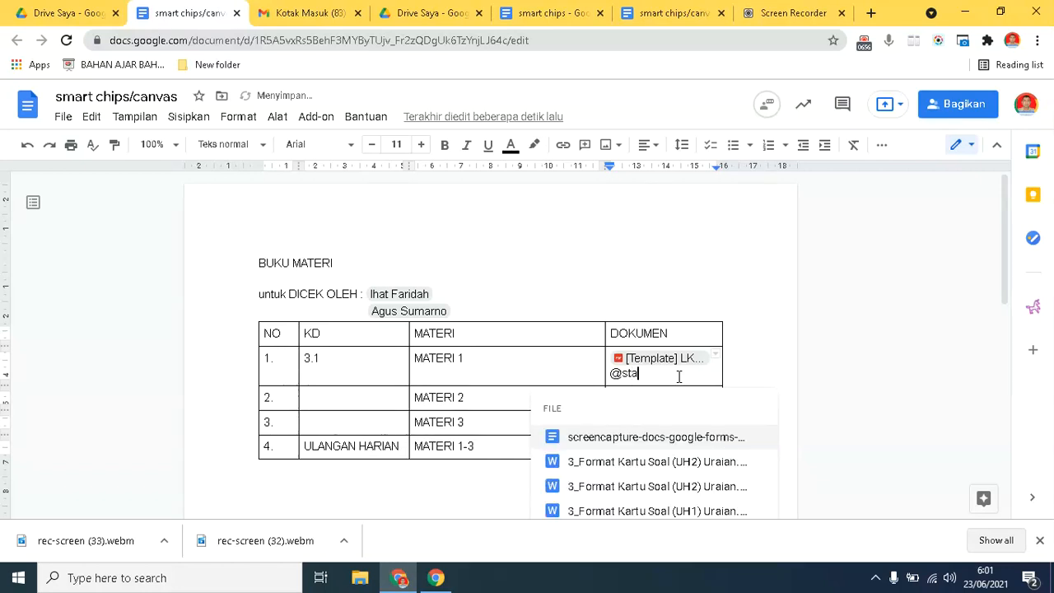
text(tistik)
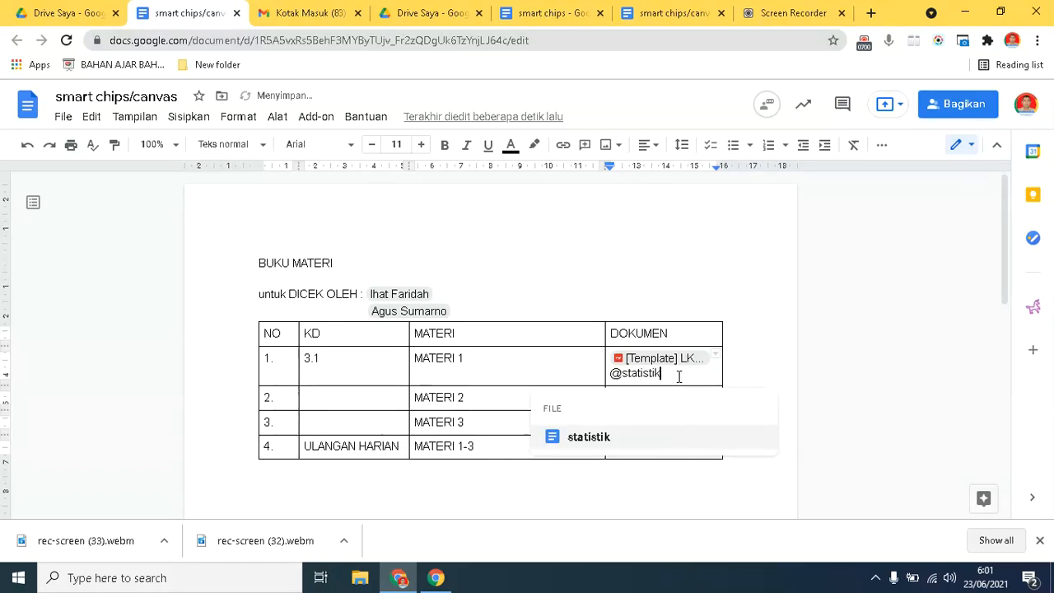
click(584, 440)
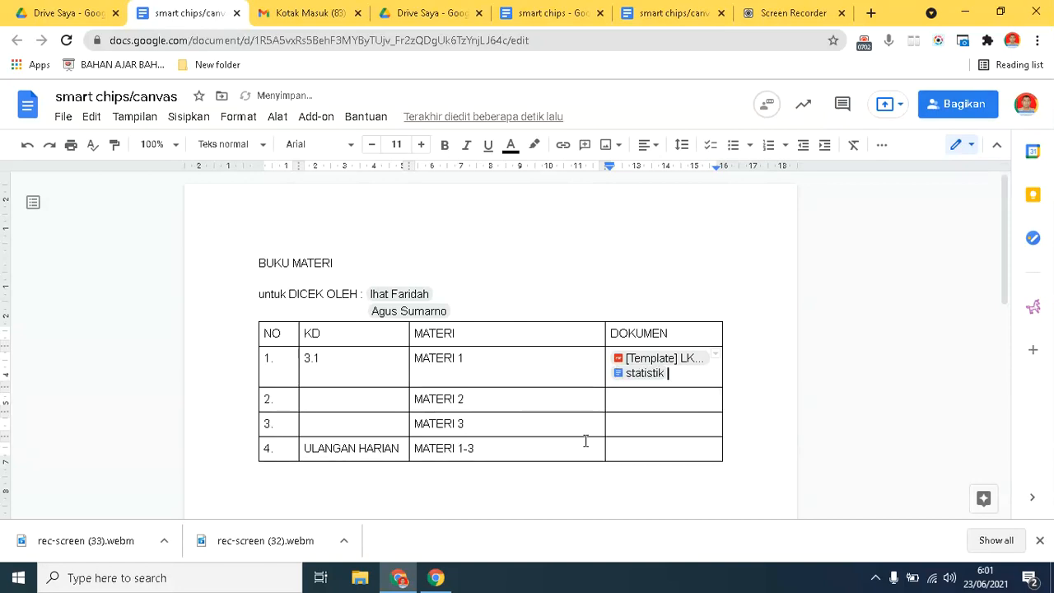
Insert a file chip for the spreadsheet "TEST" on a new line below the "statistik" chip.
key(Return)
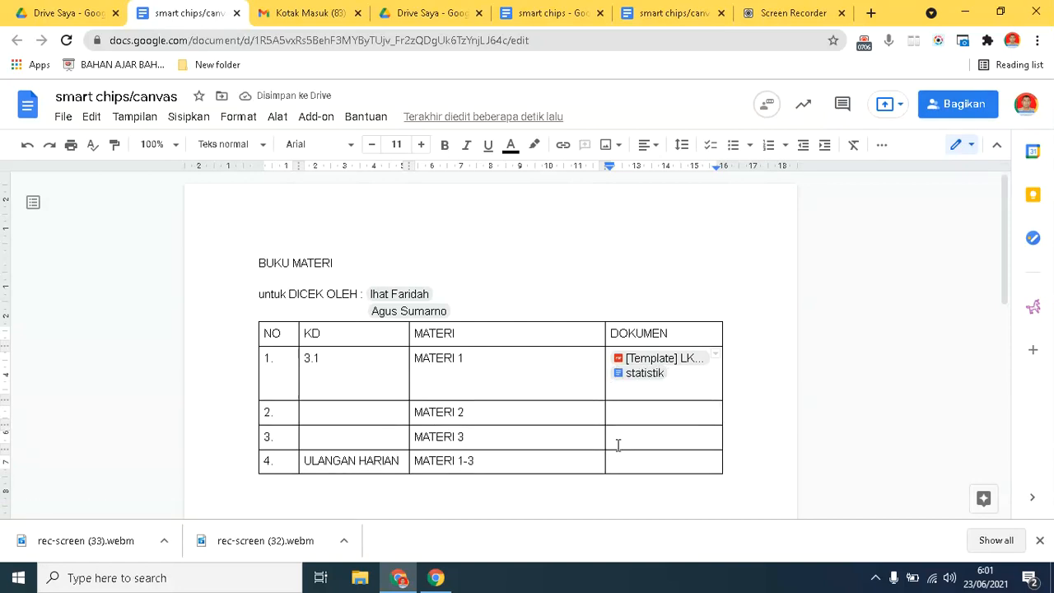
text(@)
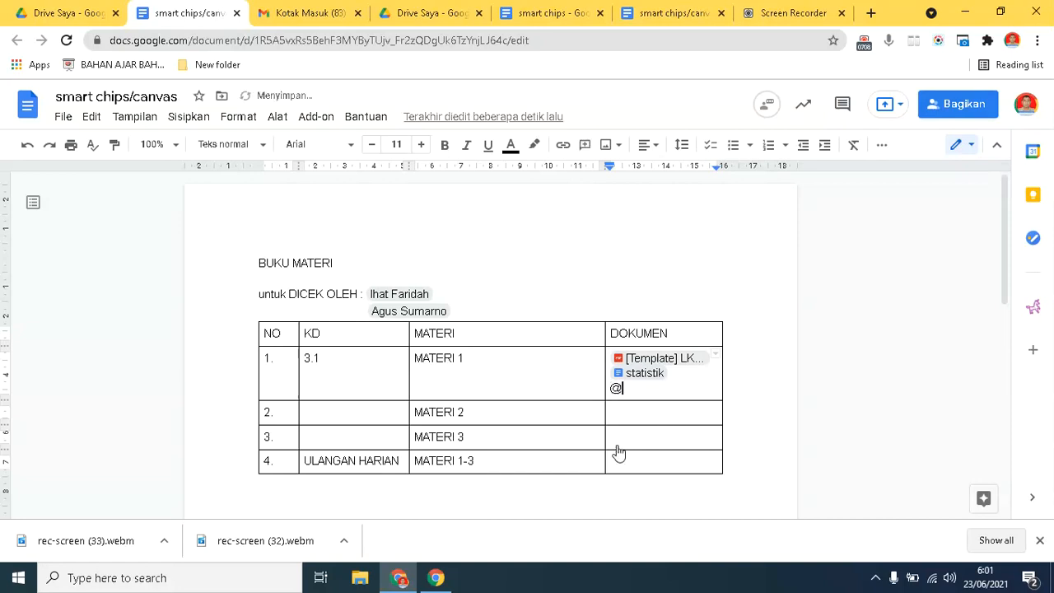
text(test)
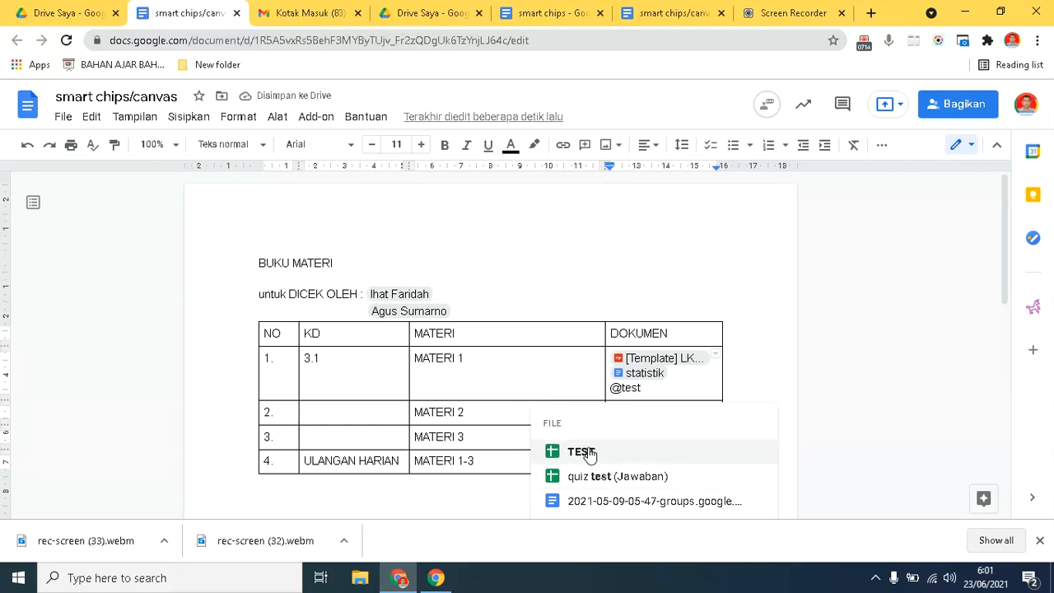
click(586, 451)
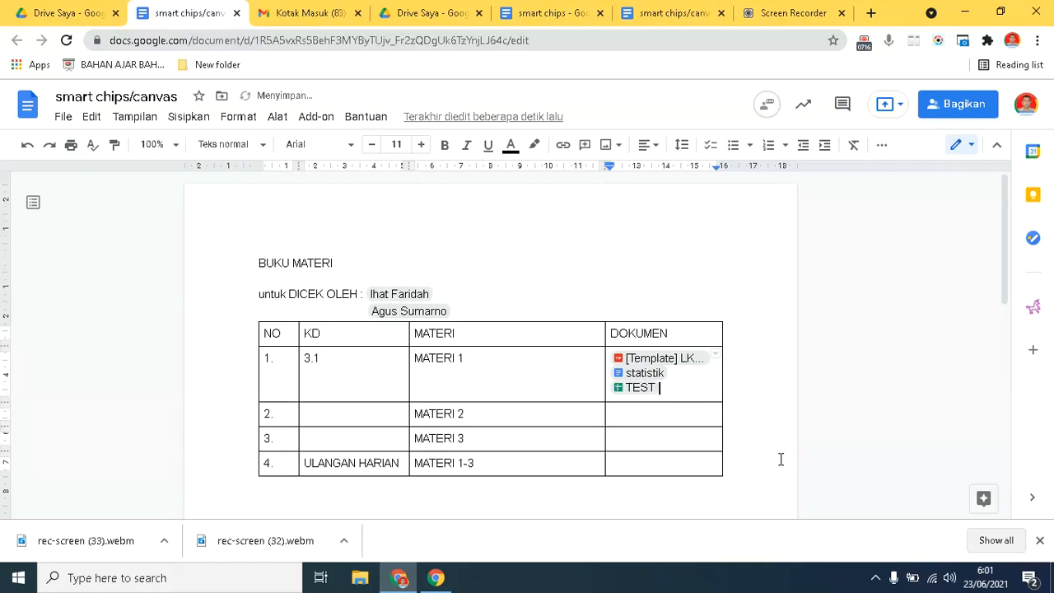
Insert a chip for the folder "PPDB" on a new line below the "TEST" chip.
key(Return)
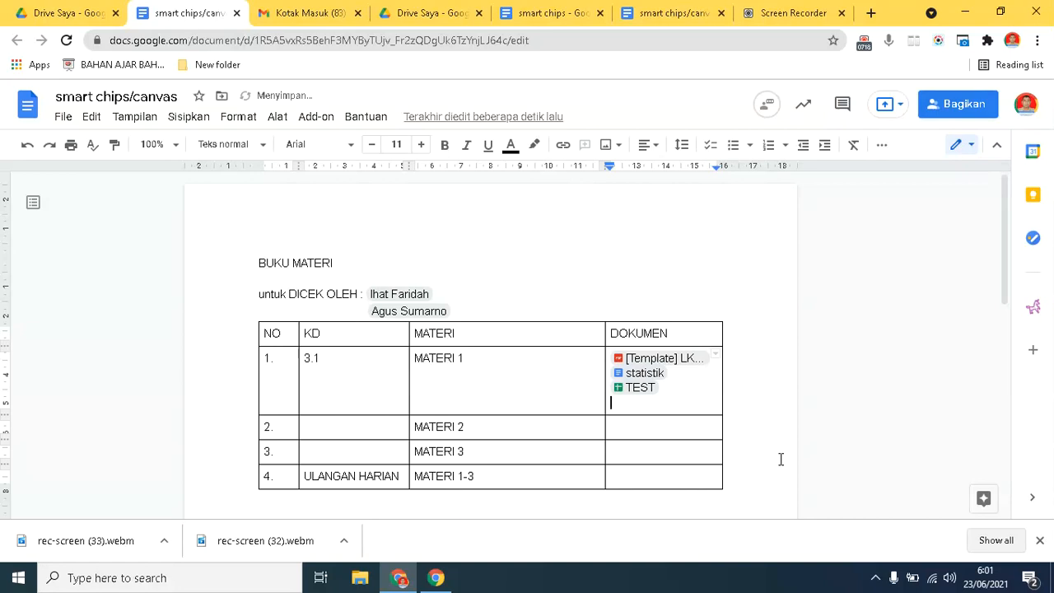
text(@)
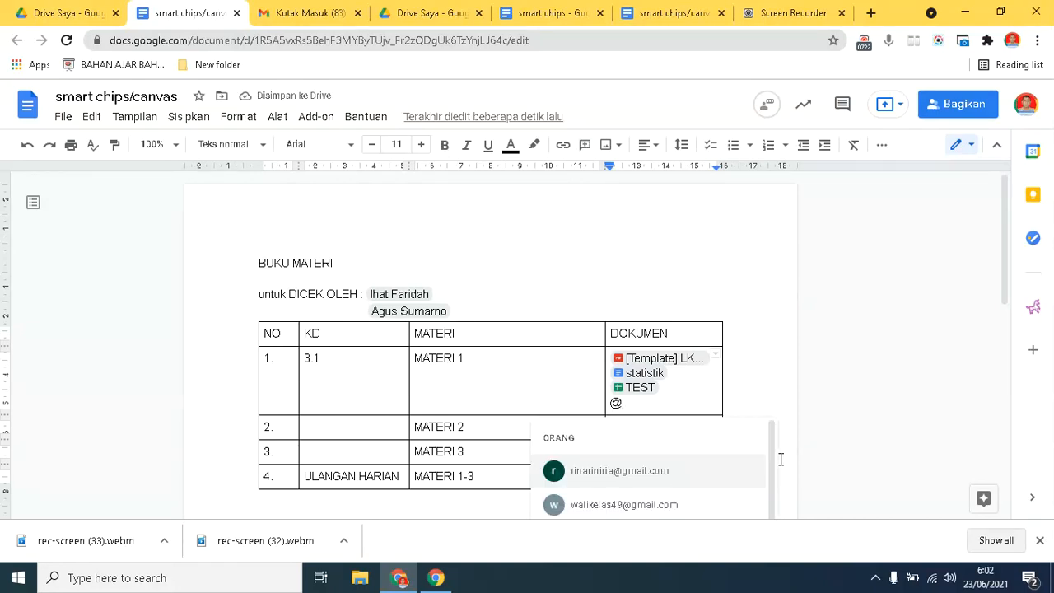
text(ppd)
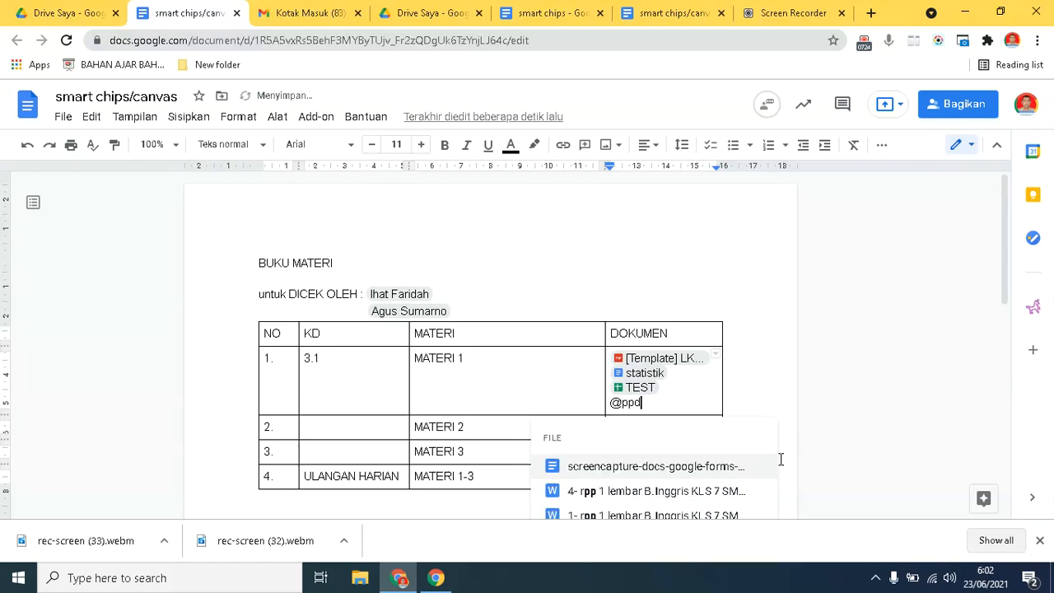
text(b)
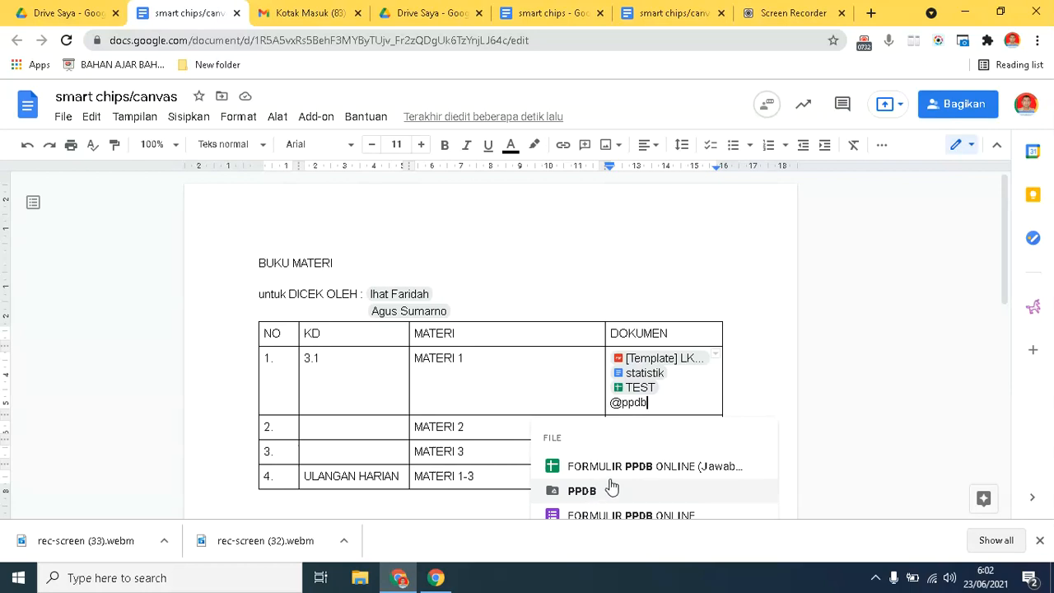
click(582, 492)
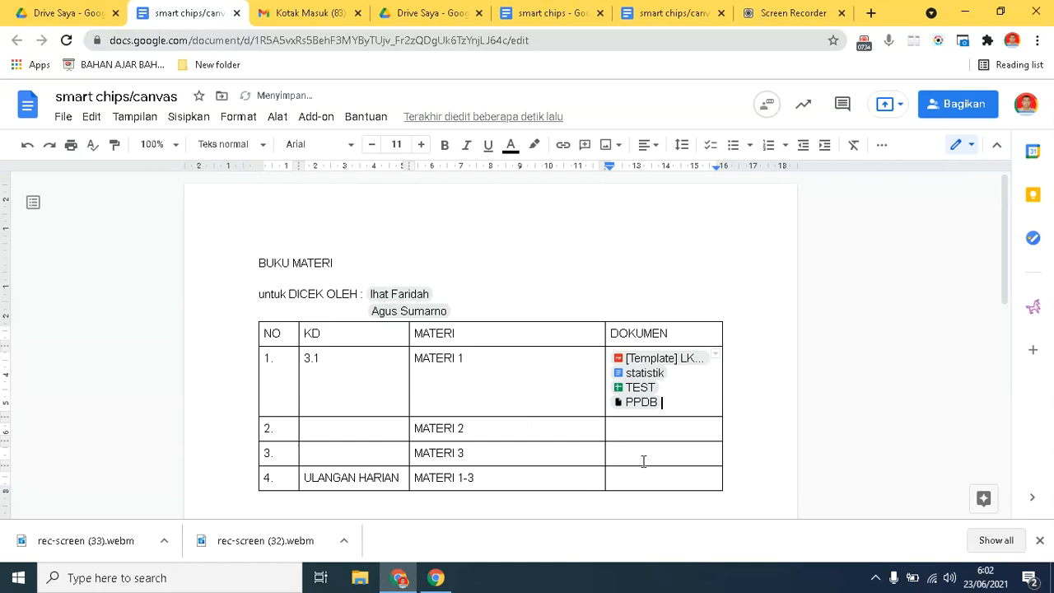
Insert a chip for the "SOAL PAT BAHASA INGGRIS" form on a new line below the "PPDB" chip, and add an empty line after it.
key(Return)
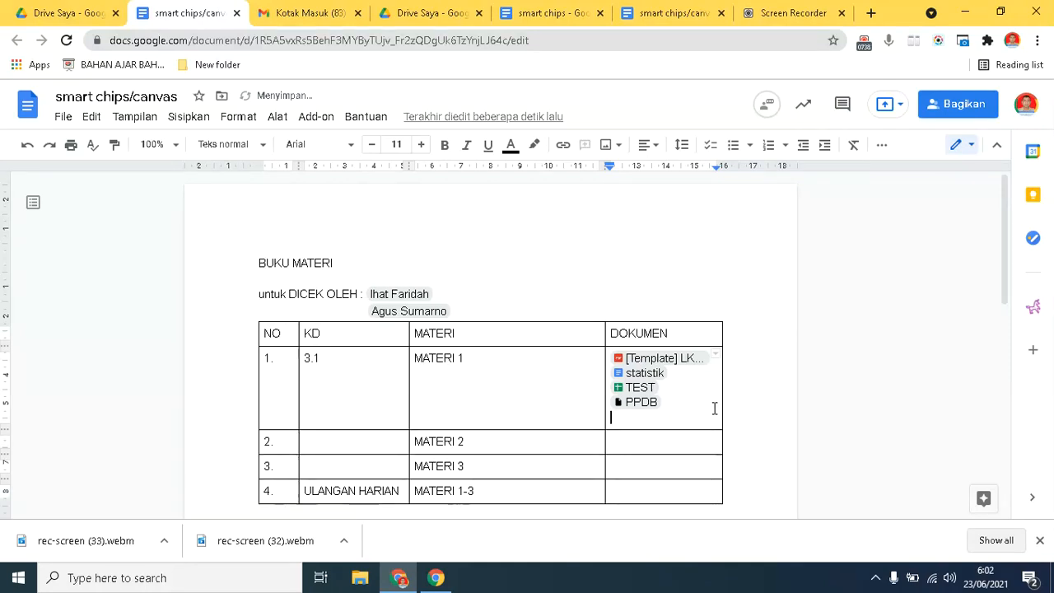
text(@)
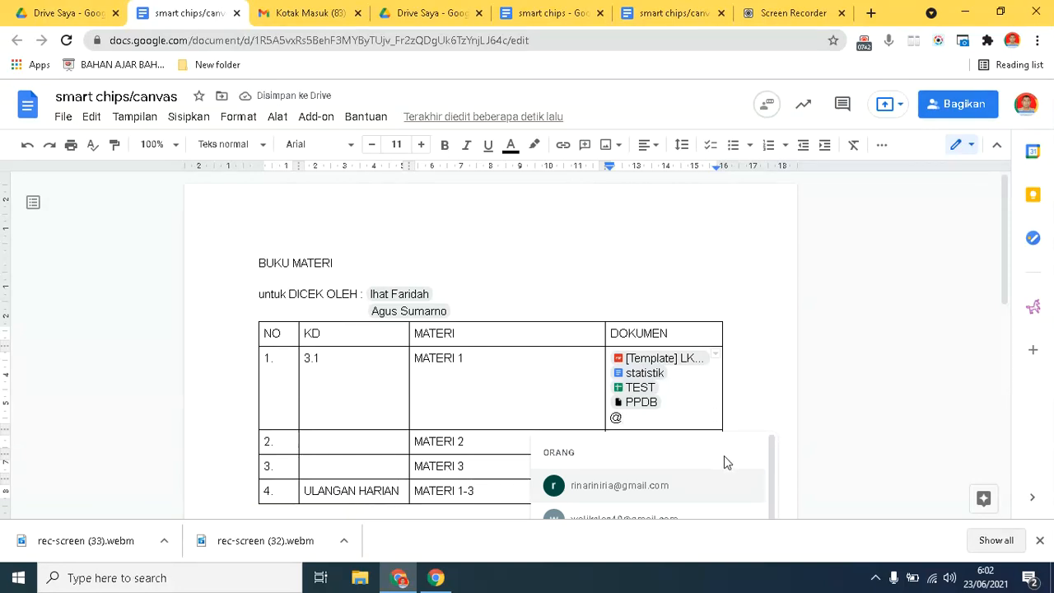
text(soal)
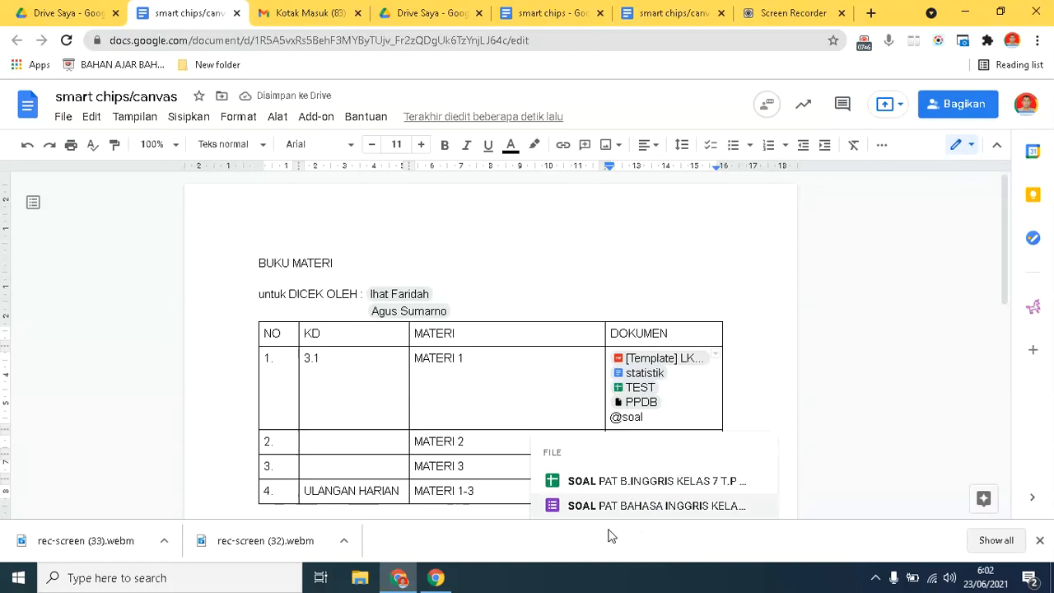
click(627, 506)
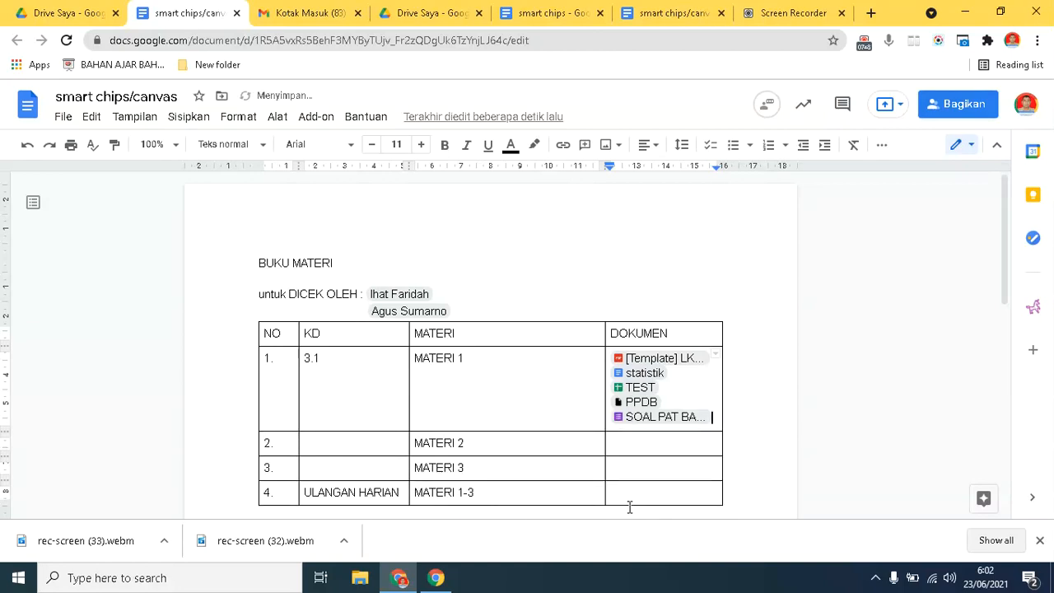
key(Return)
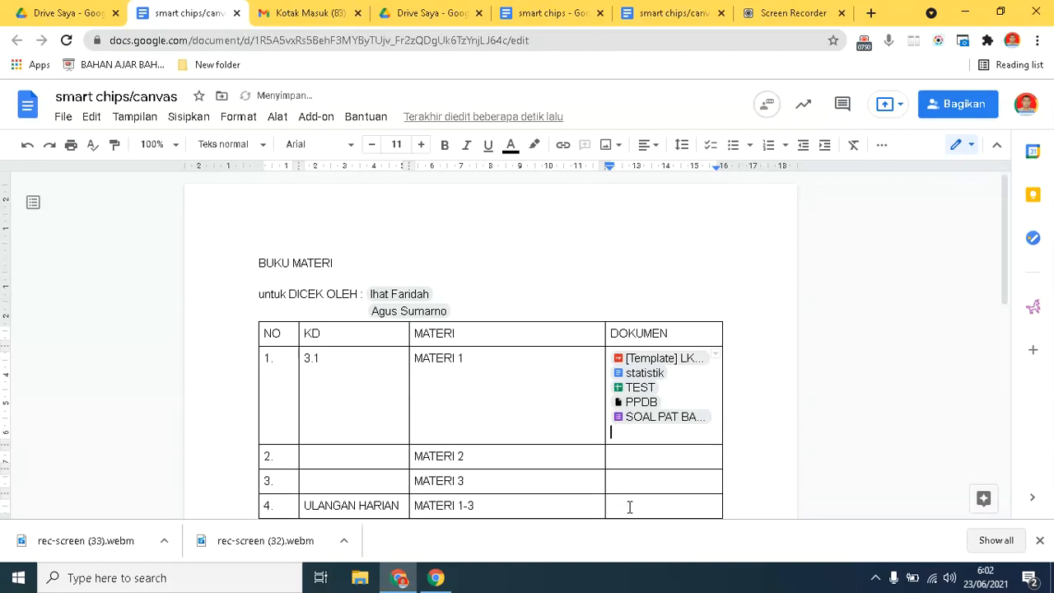
text(@)
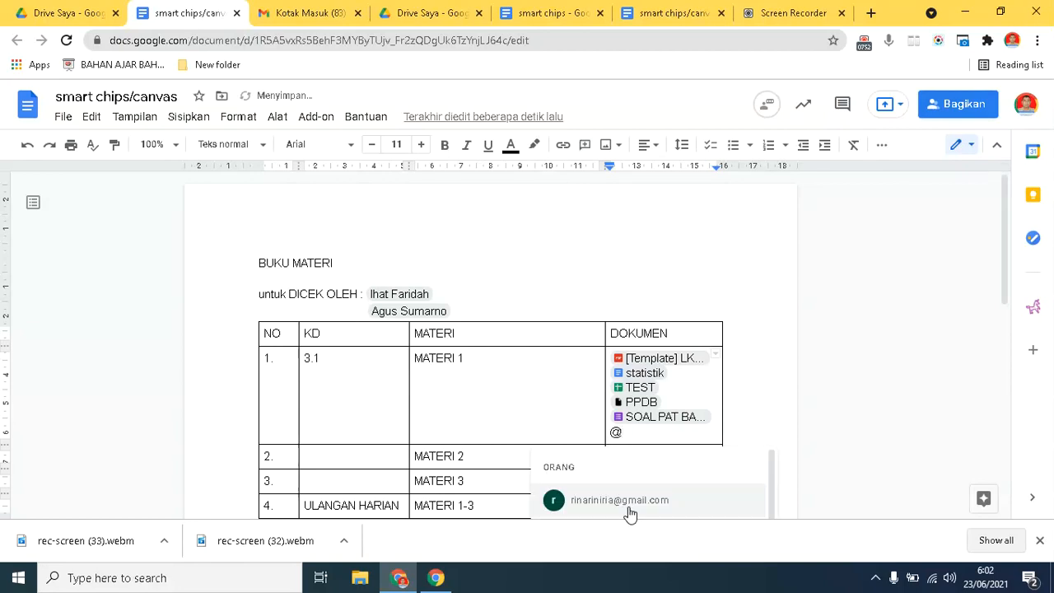
text(foto)
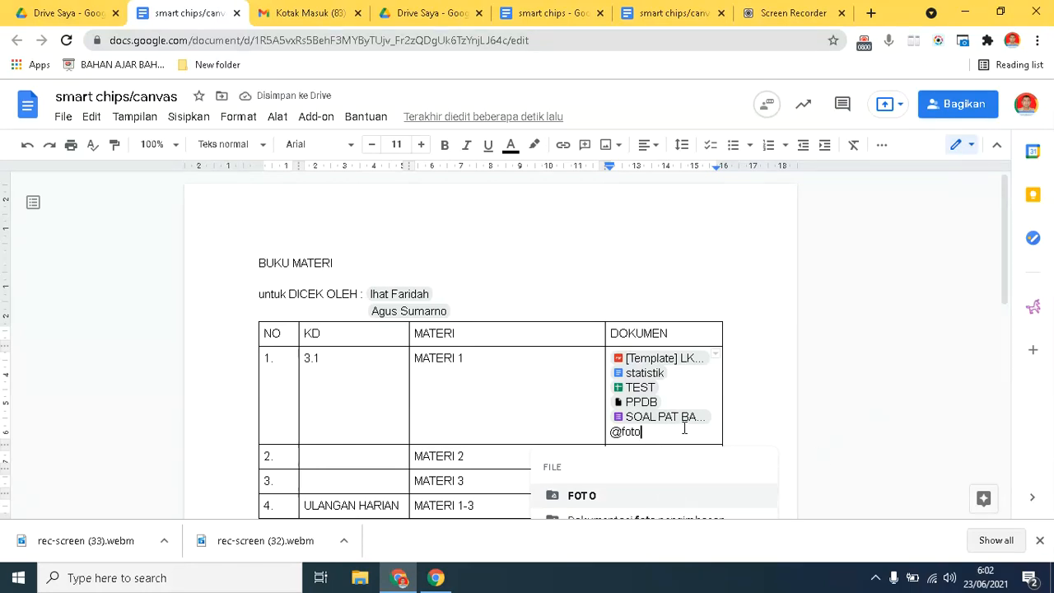
text(heryat)
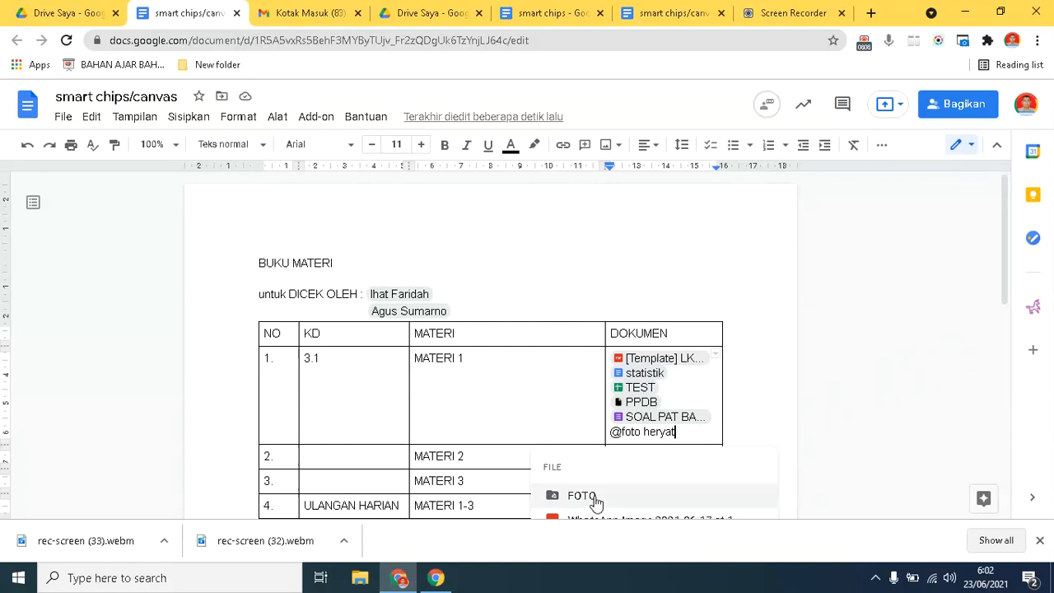
drag(1001, 200, 1003, 240)
key(BackSpace)
key(BackSpace)
key(BackSpace)
key(BackSpace)
Insert a chip for the JPG image found by searching "foto" on the line below the "SOAL PAT BAHASA INGGRIS" chip.
text(@)
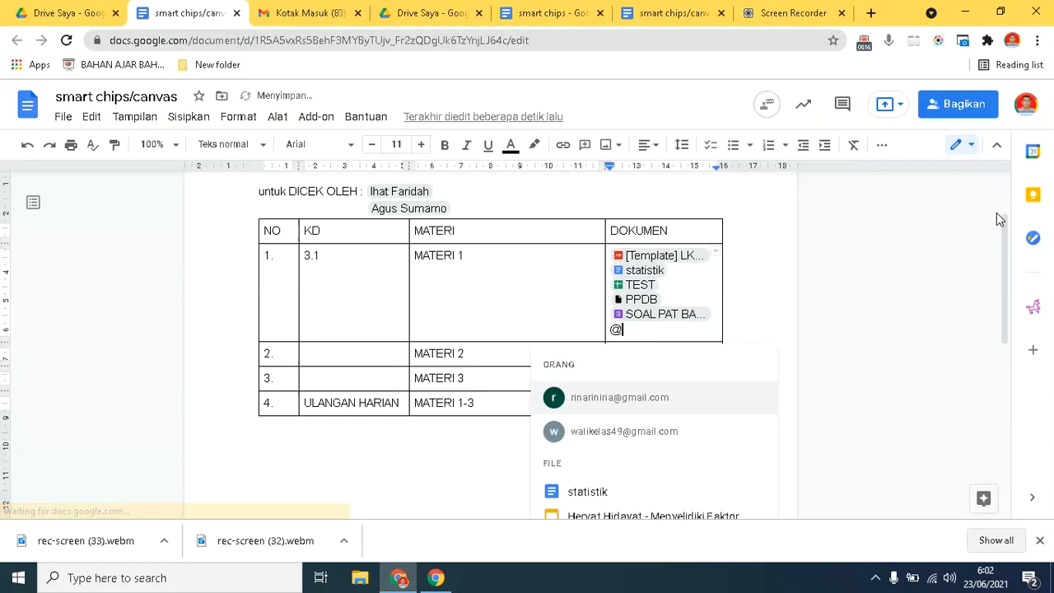
text(f)
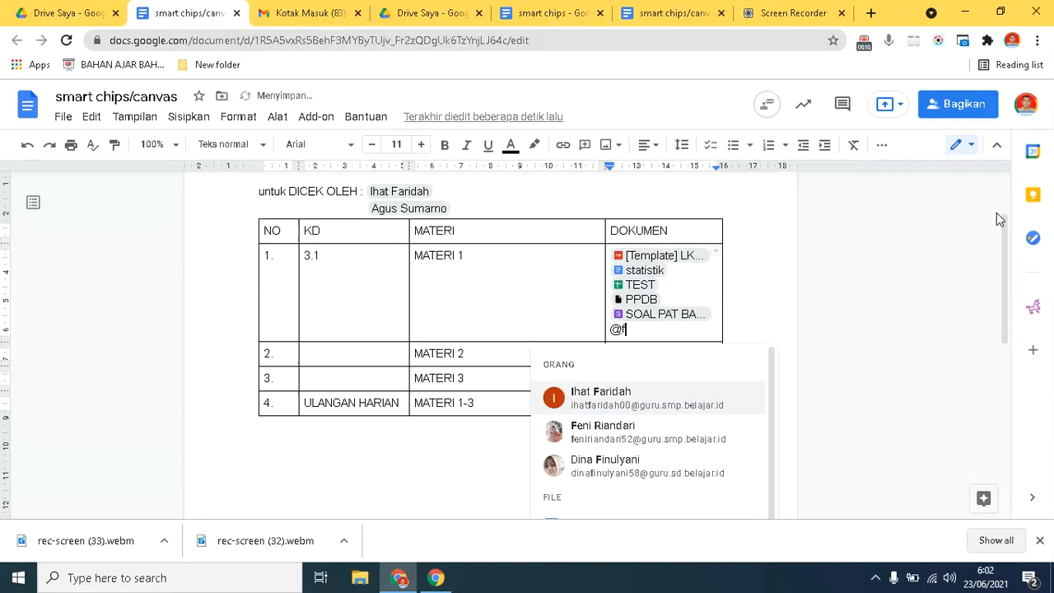
text(o)
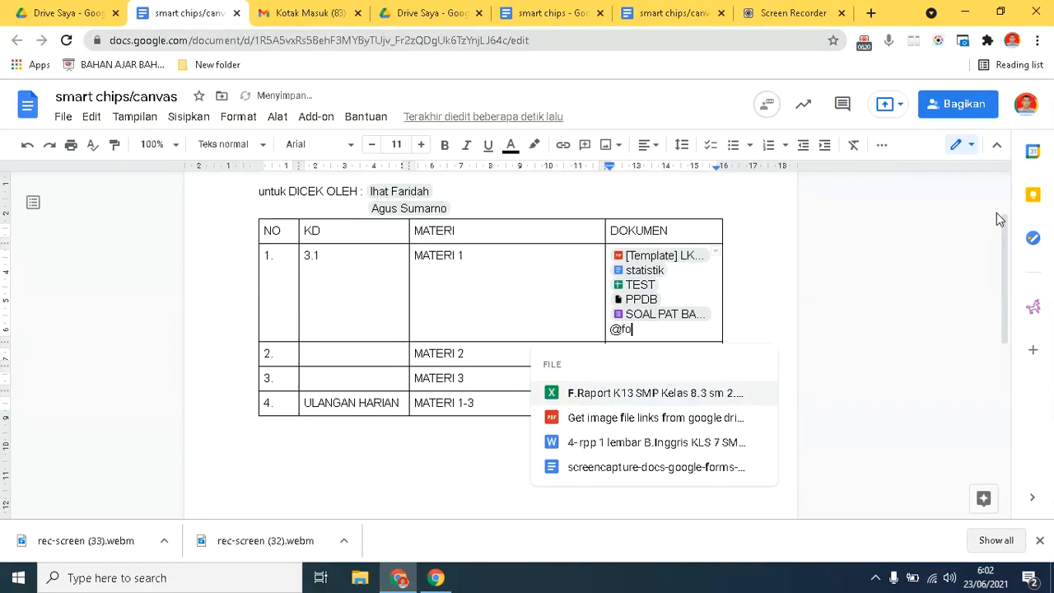
text(to)
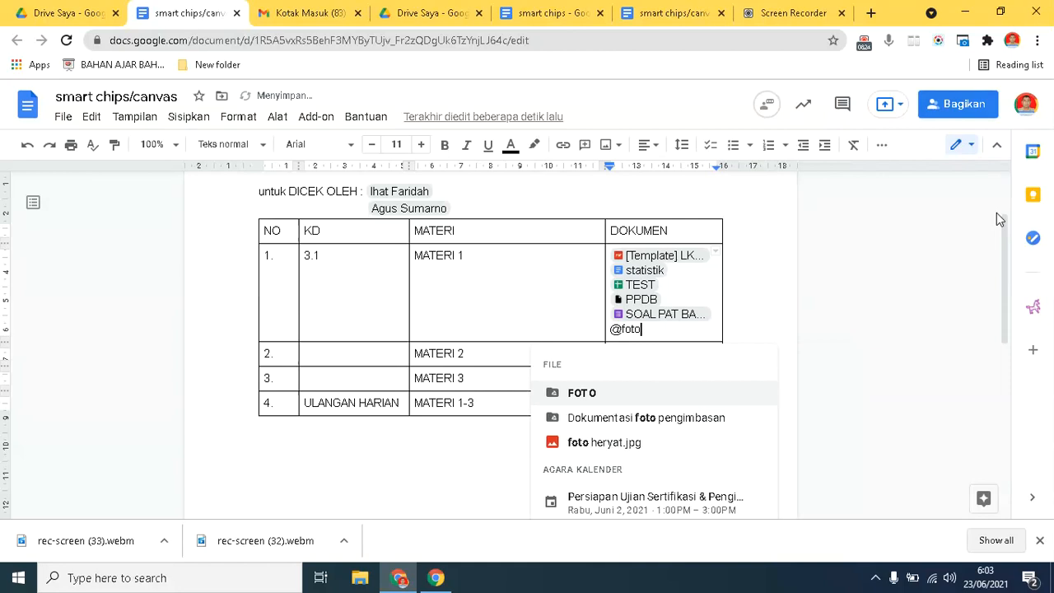
click(602, 450)
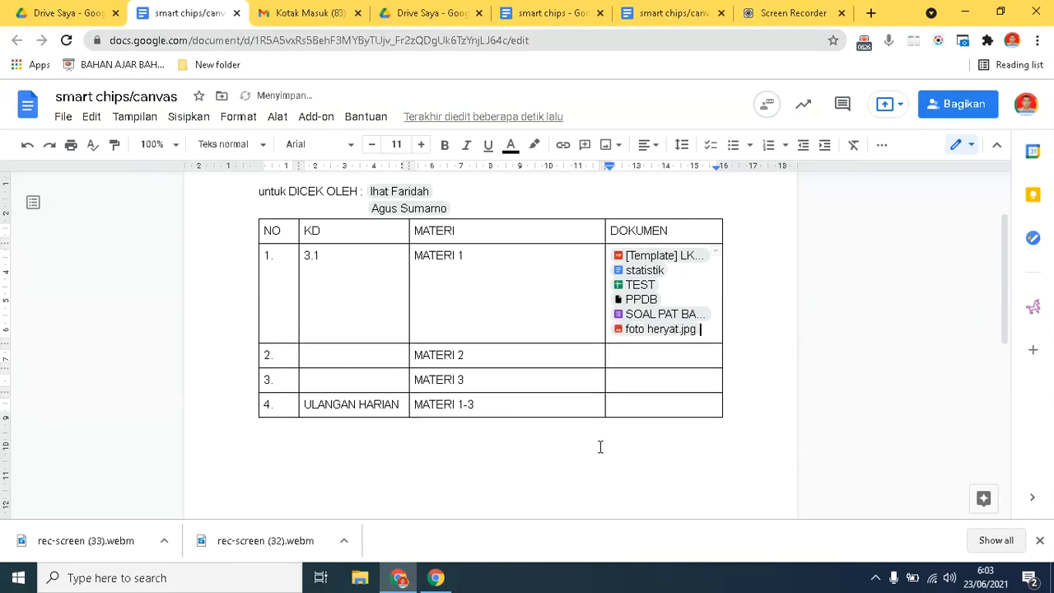
Examine the file chips in the MATERI 1 row's DOKUMEN cell, previewing the "PPDB" folder and the "SOAL PAT BAHASA INGGRIS" form.
click(630, 360)
mouse_move(656, 308)
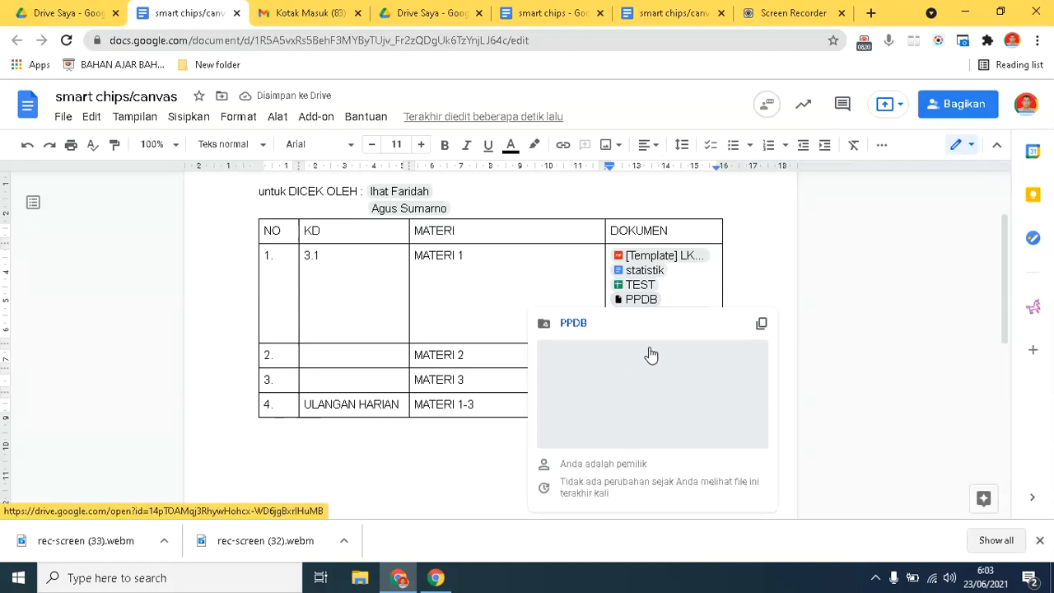
click(471, 287)
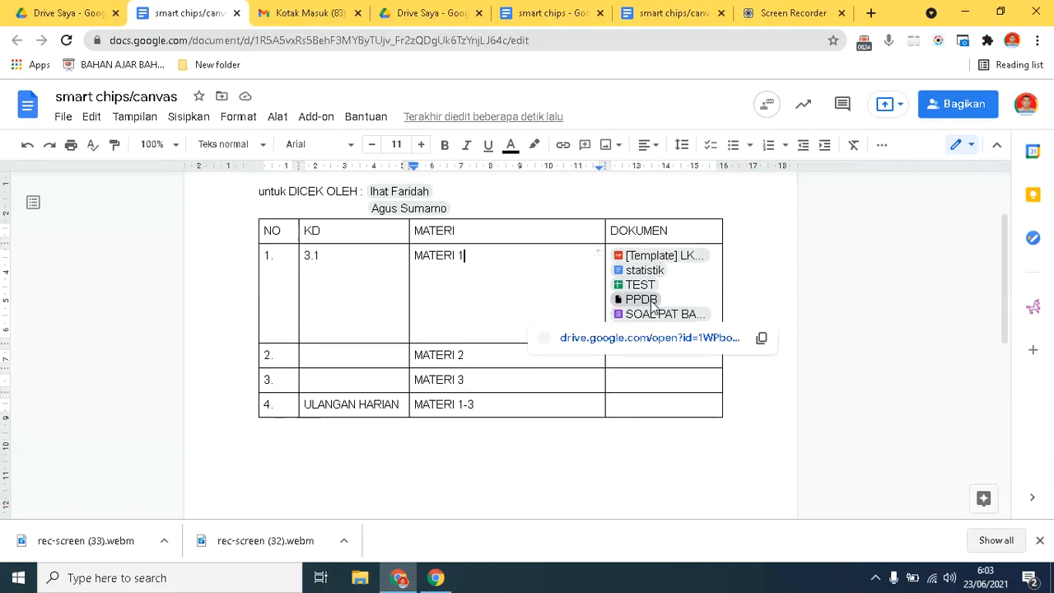
click(650, 364)
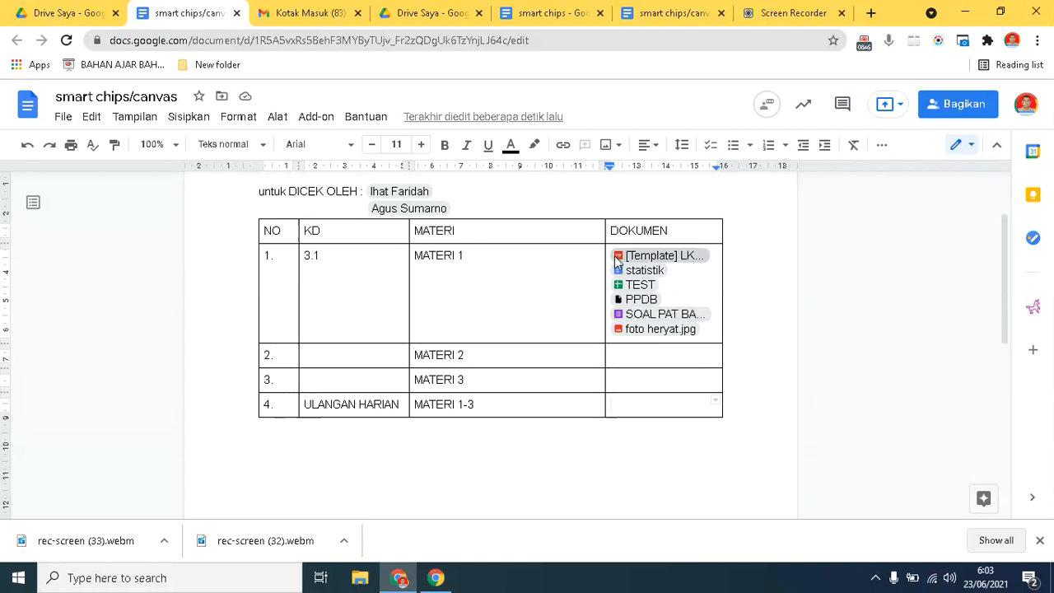
click(494, 351)
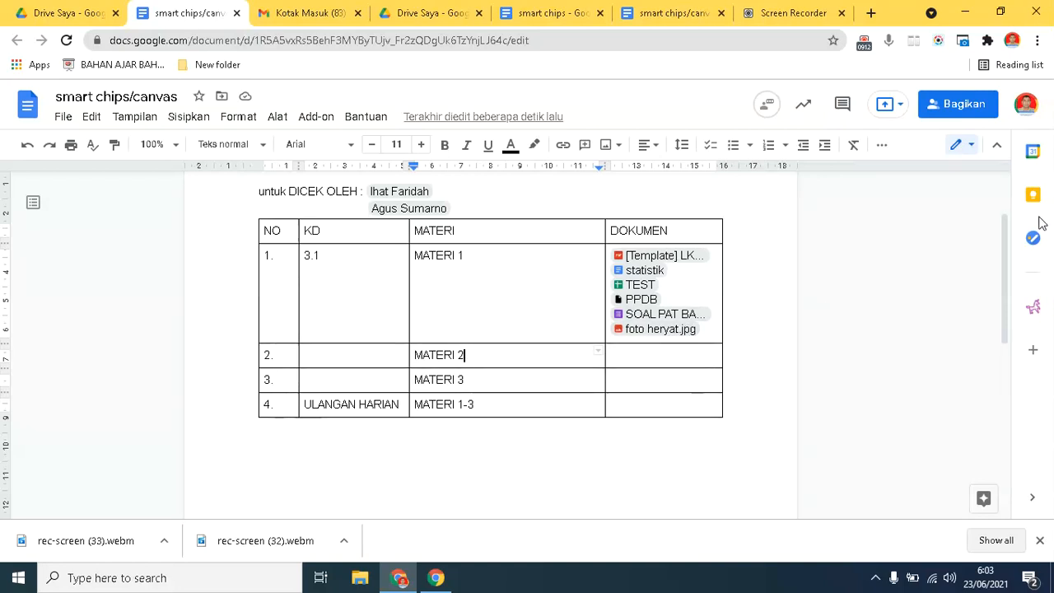
drag(1007, 231, 996, 252)
scroll(996, 252, up, 1)
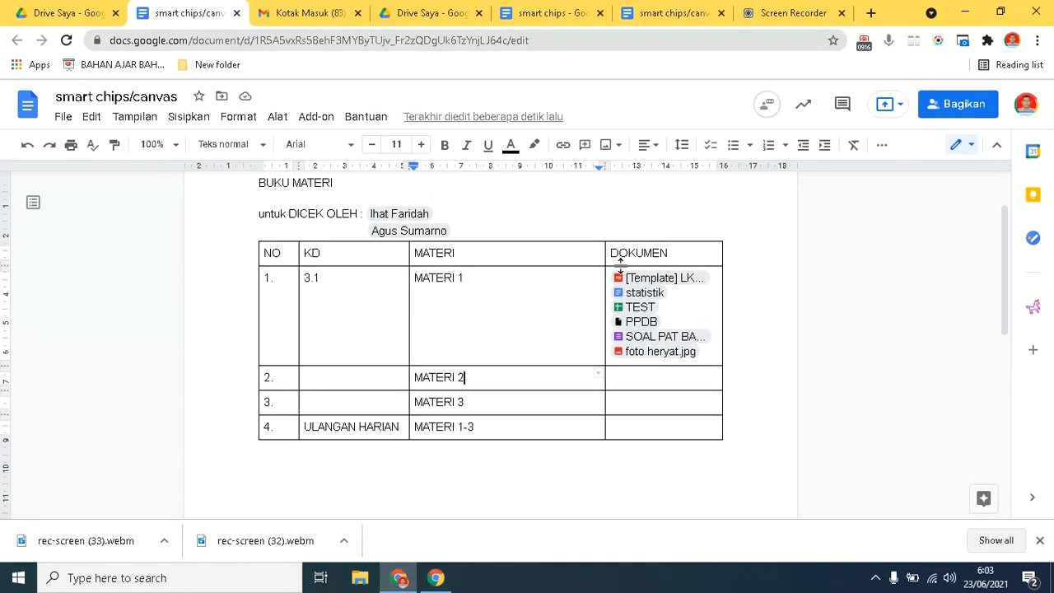
mouse_move(670, 337)
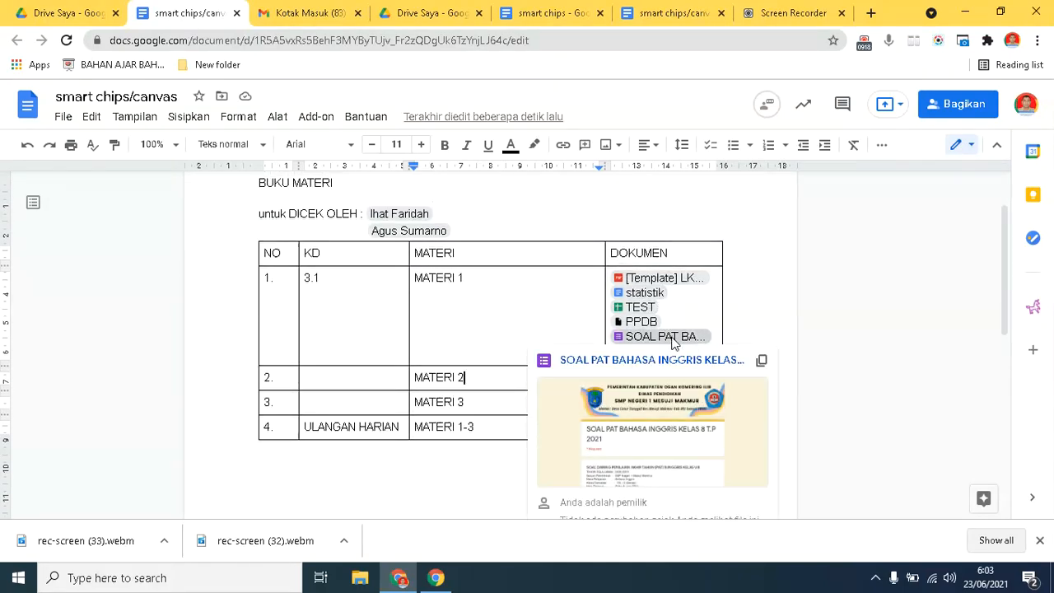
mouse_move(668, 304)
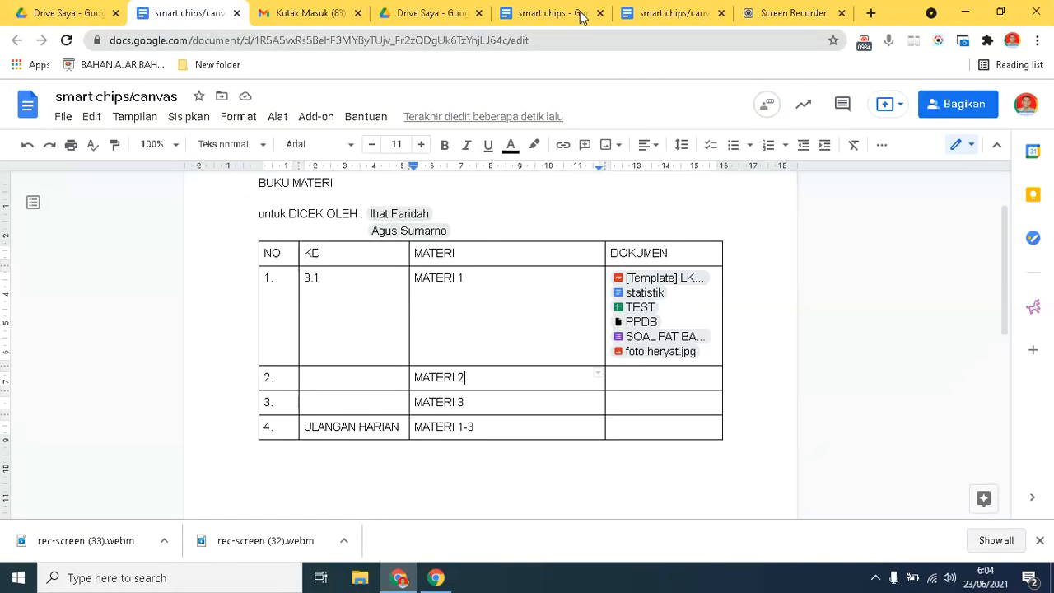
Open the "smart chips/canvas" document under the first mentioned reviewer's account and acknowledge the account notice.
click(649, 14)
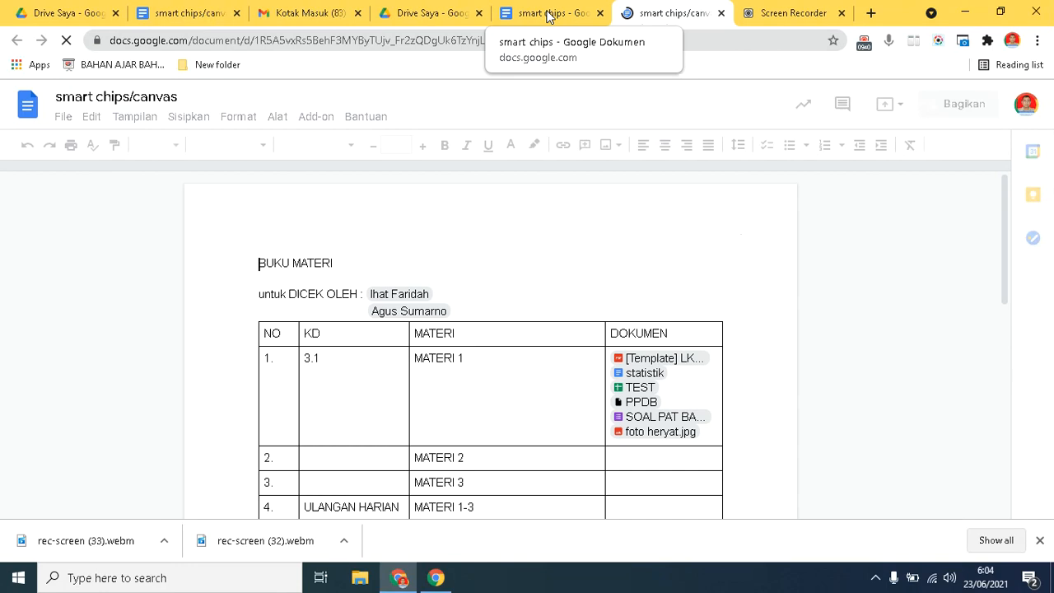
click(543, 14)
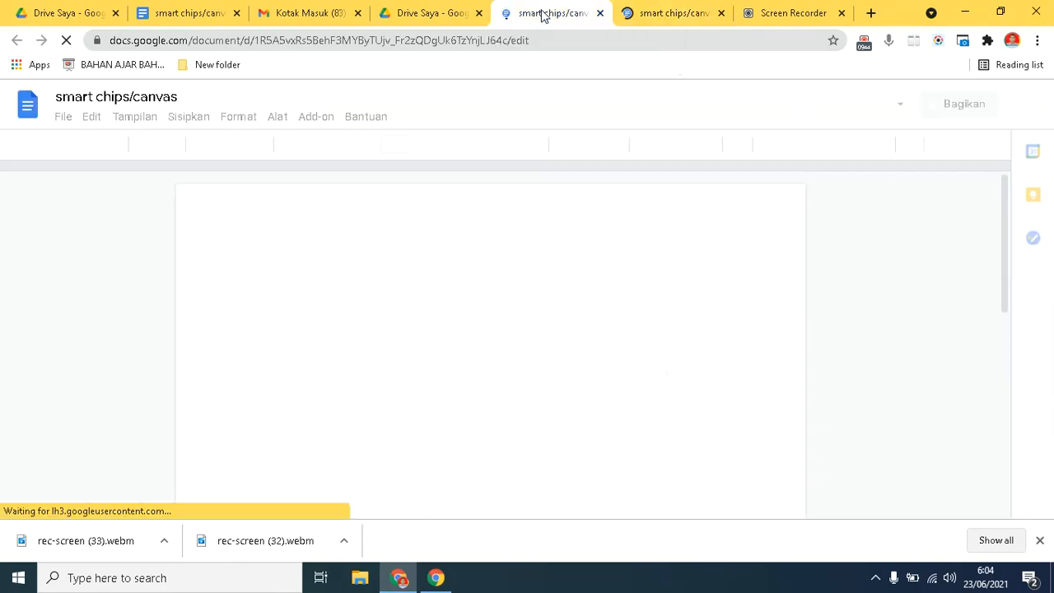
click(686, 13)
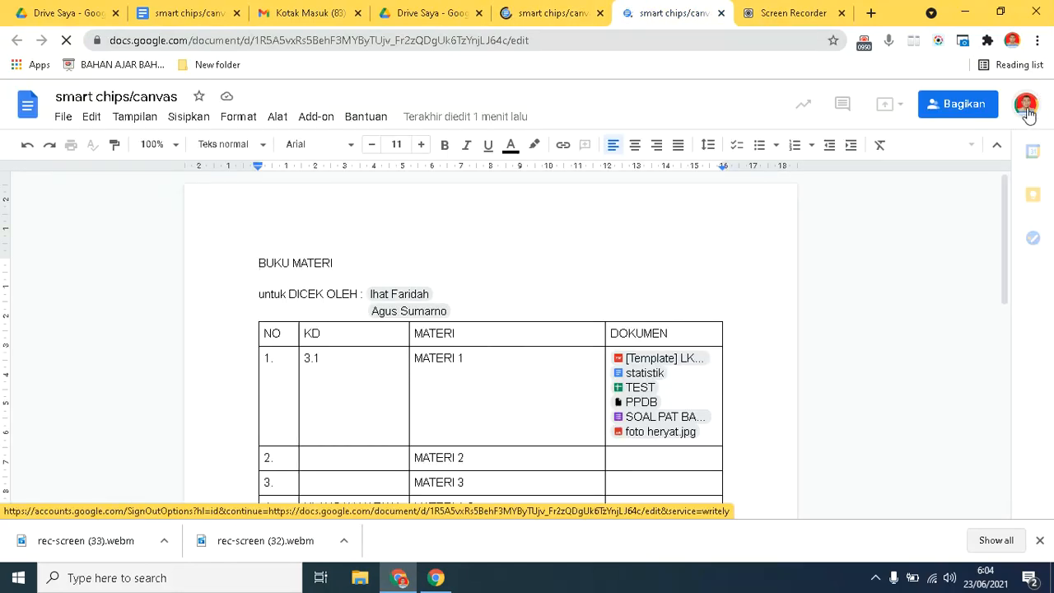
click(1026, 109)
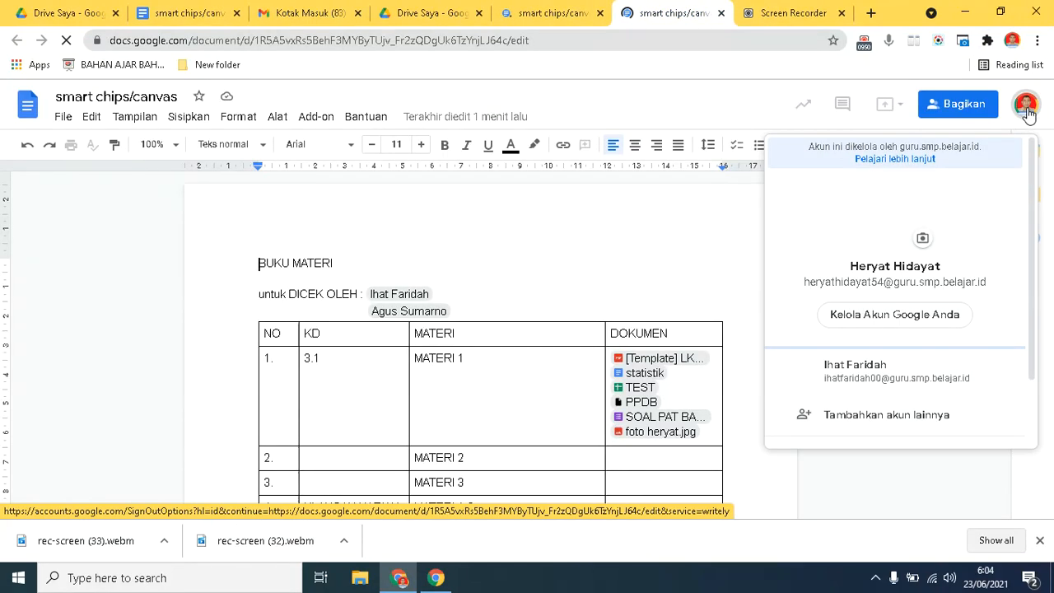
click(856, 377)
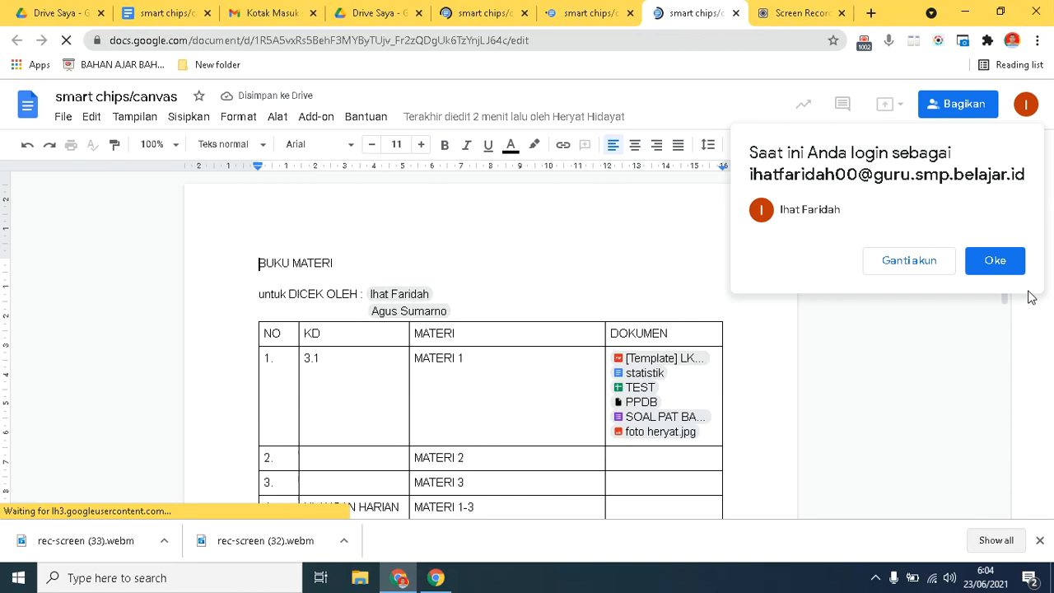
click(994, 261)
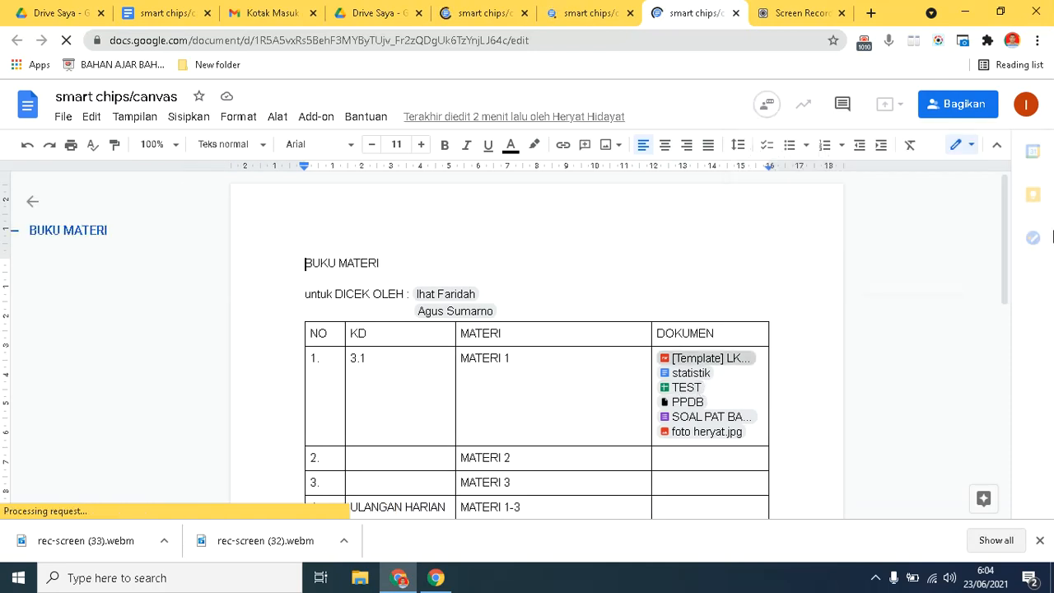
Preview the MATERI 1 file chips, view the "[Template] LKS-B.INGGRIS" PDF through its chip, and return to the document.
drag(1004, 228, 1005, 255)
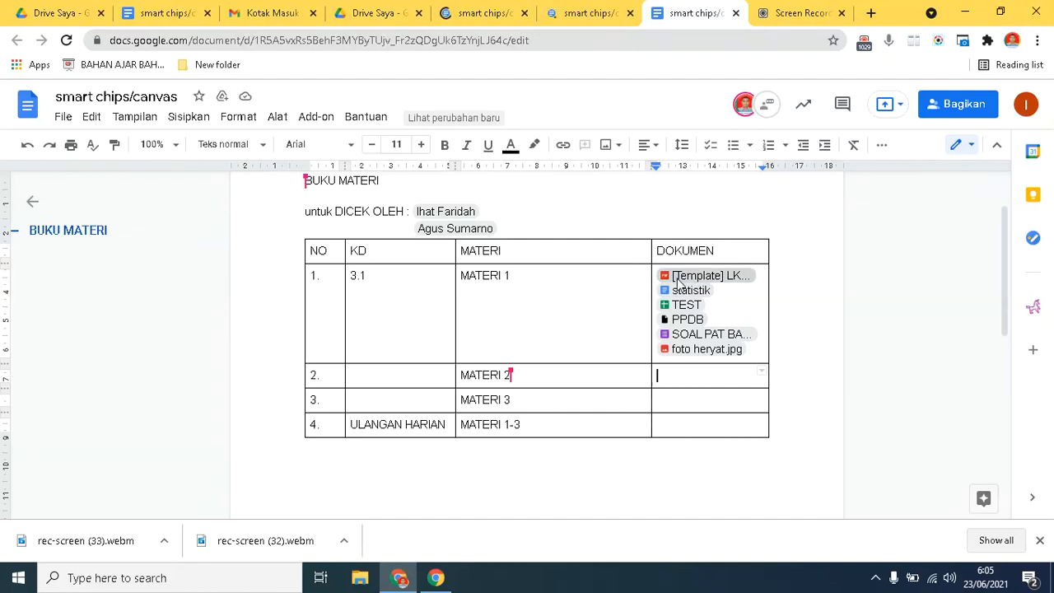
mouse_move(691, 338)
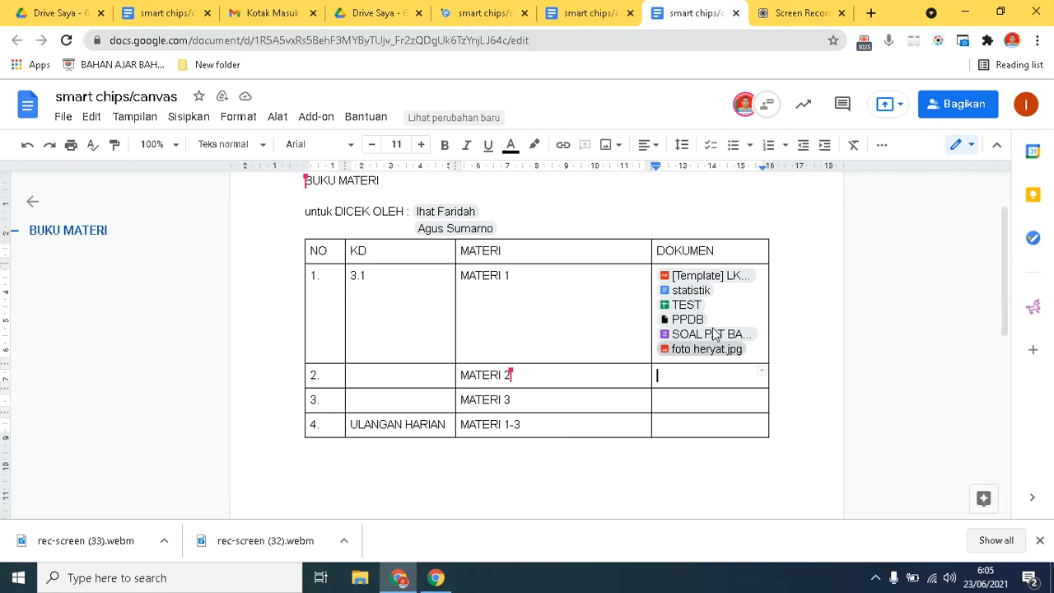
mouse_move(703, 277)
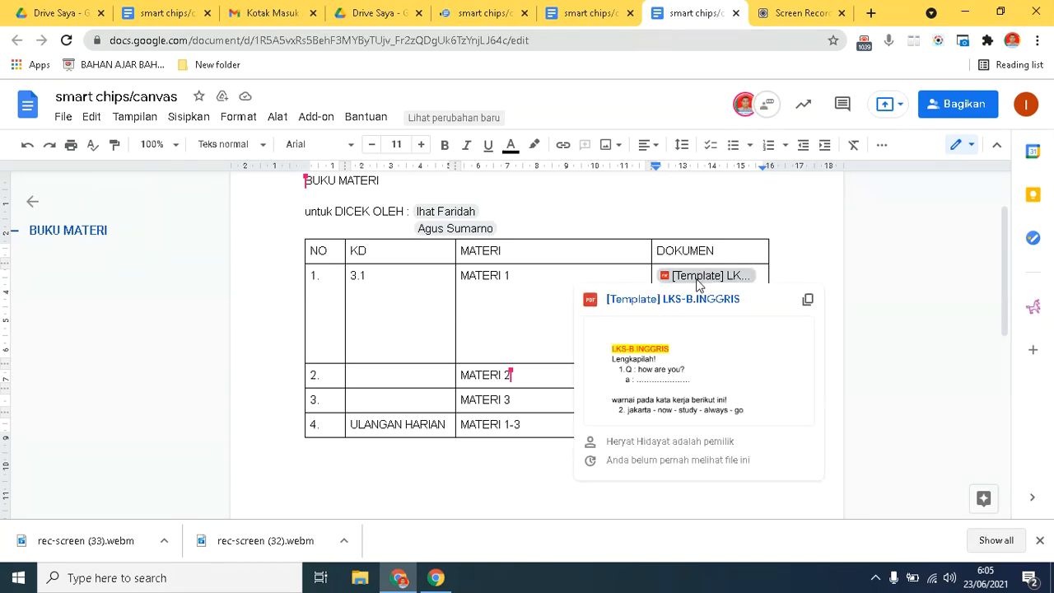
click(692, 300)
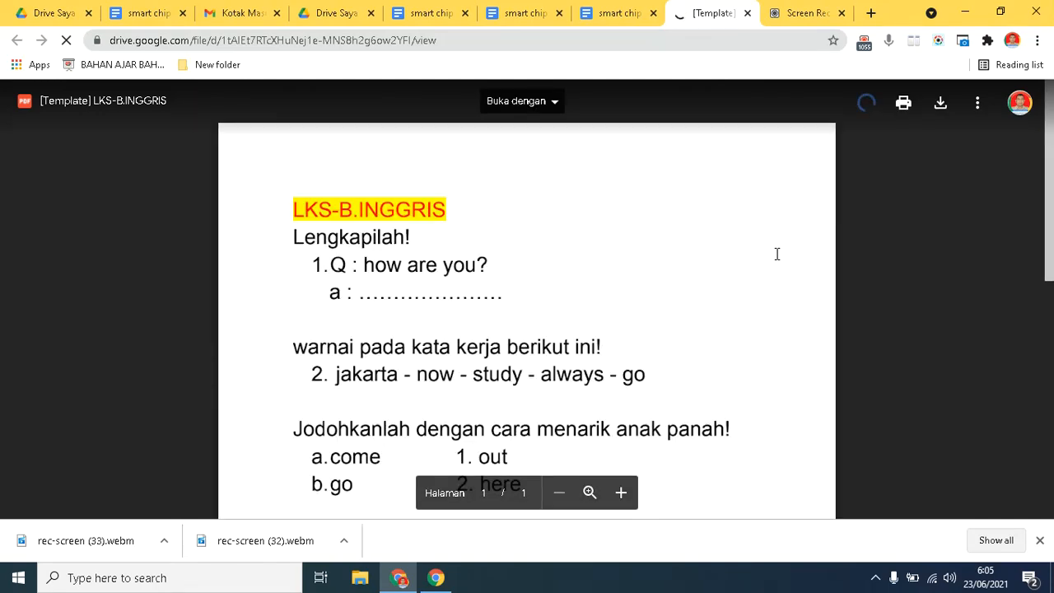
drag(1048, 173, 1051, 134)
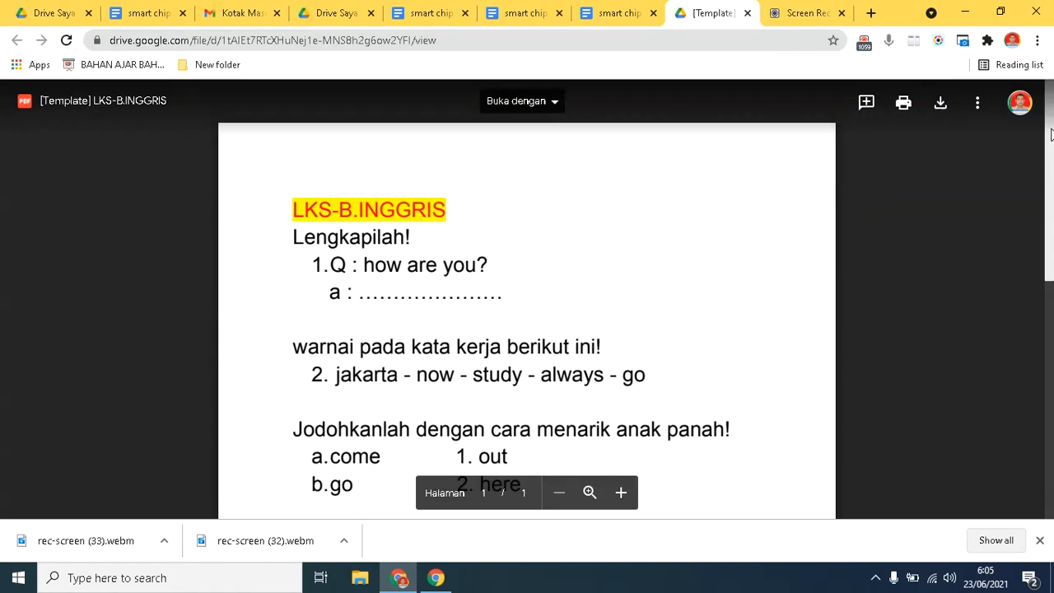
click(613, 15)
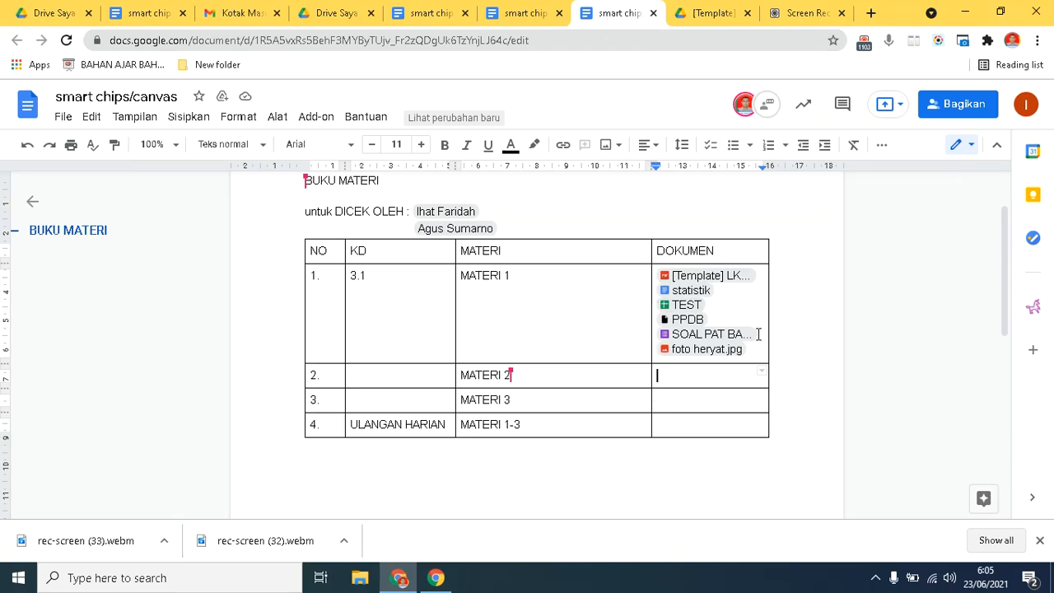